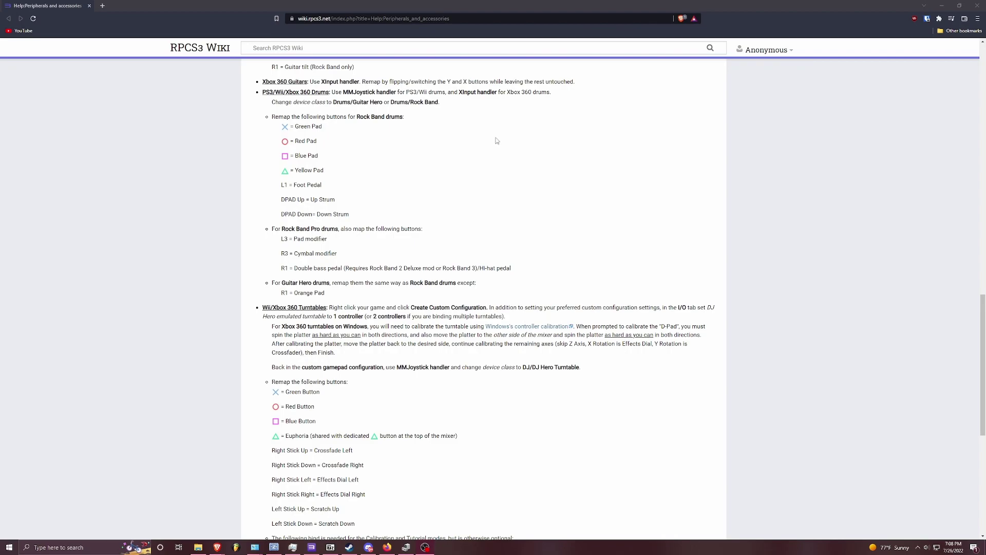
# Scroll to the cellUsbd 'On Windows' instructions and highlight the WinUSB driver requirement.
pyautogui.scroll(10, 462, 245)
pyautogui.scroll(6, 466, 294)
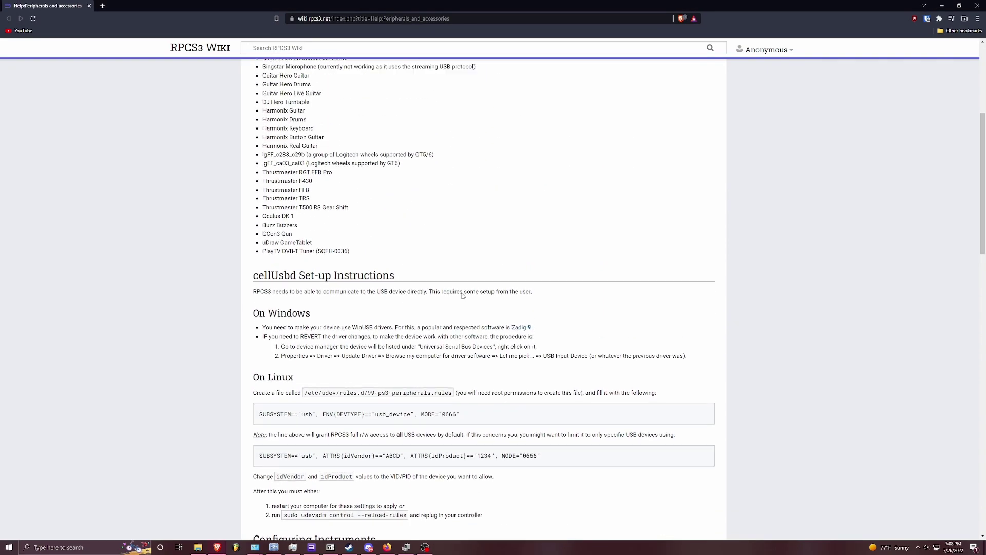
pyautogui.scroll(-1, 463, 296)
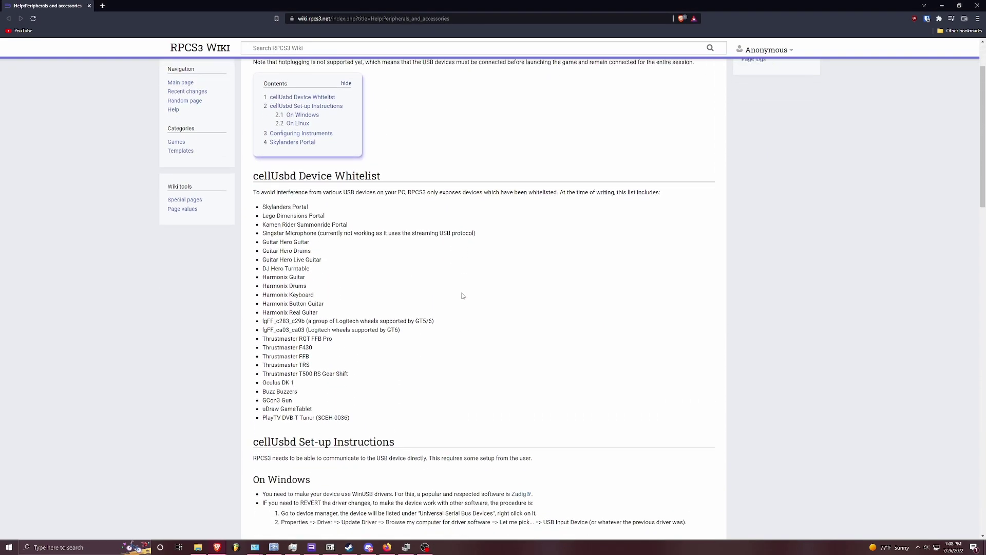
pyautogui.scroll(-3, 362, 269)
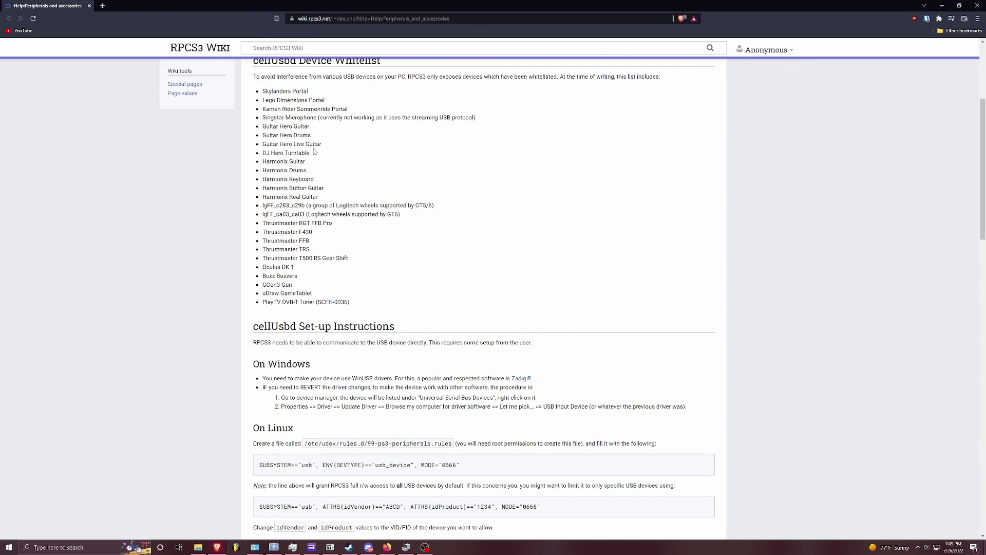
pyautogui.scroll(-2, 315, 160)
pyautogui.scroll(-2, 283, 189)
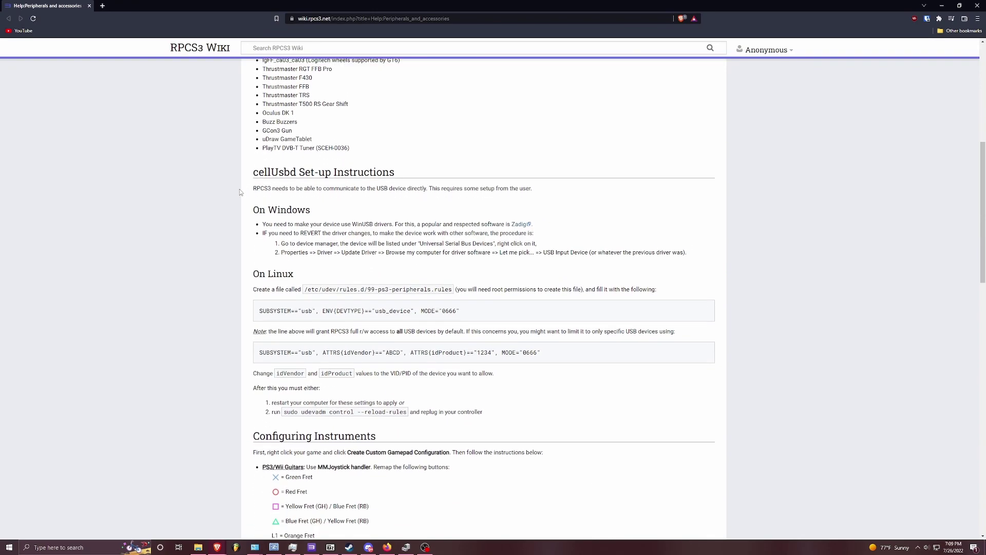
pyautogui.scroll(-2, 250, 188)
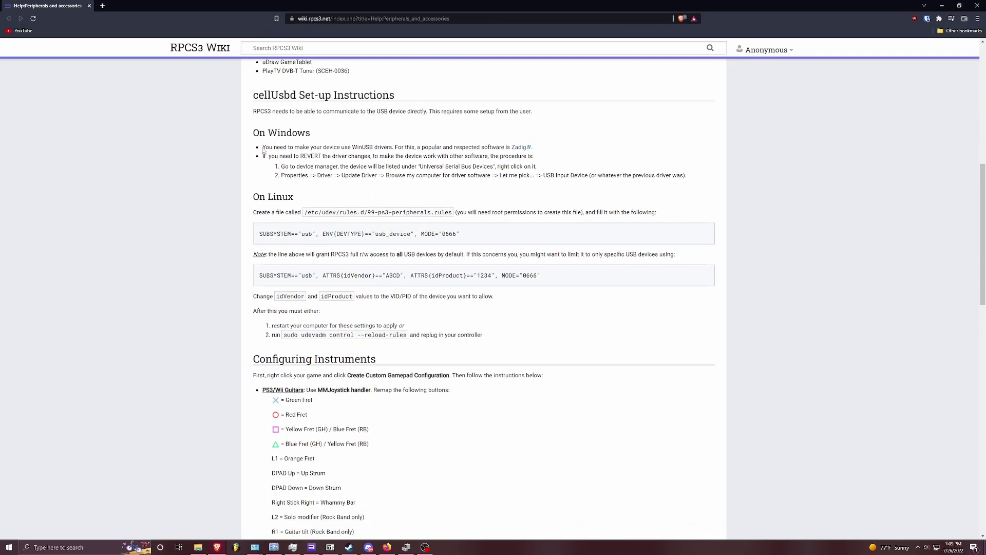
pyautogui.moveTo(262, 147); pyautogui.dragTo(511, 147)
pyautogui.click(565, 148)
# Highlight the full Windows set-up bullets, then bring Devices and Printers into view.
pyautogui.moveTo(263, 147); pyautogui.dragTo(689, 185)
pyautogui.click(569, 157)
pyautogui.moveTo(0, 109); pyautogui.dragTo(508, 100)
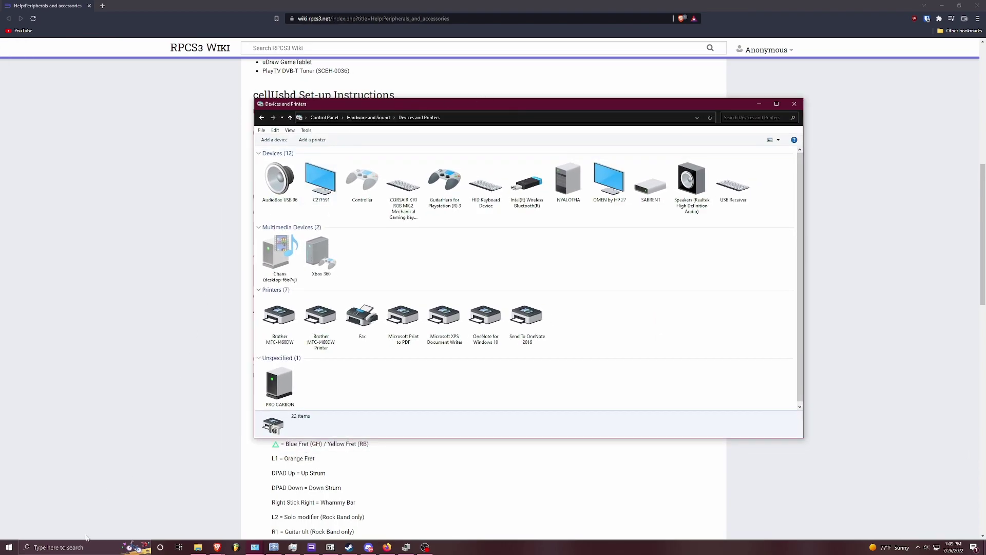
# Find Control Panel through Windows search and open Devices and Printers.
pyautogui.click(78, 547)
pyautogui.write('copntr')
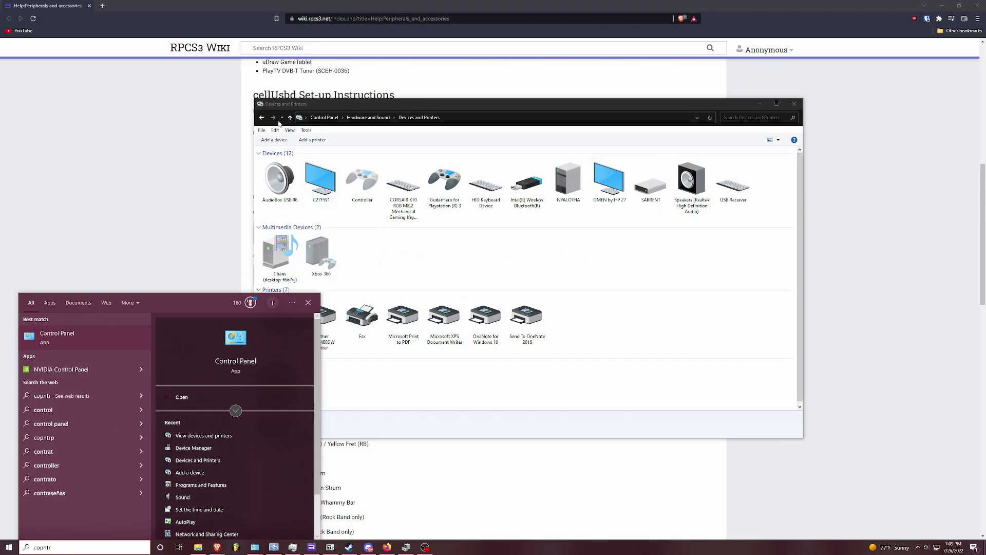
pyautogui.click(326, 117)
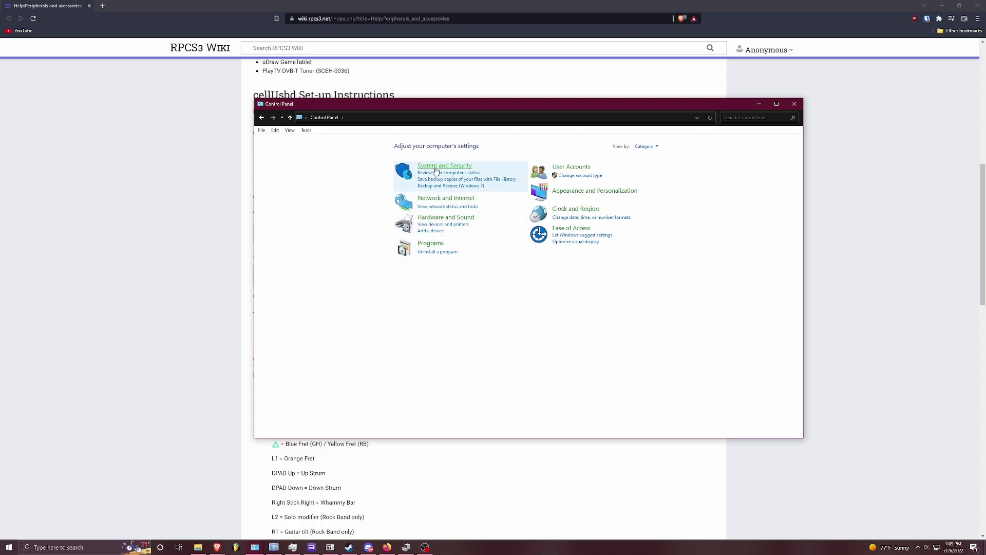
pyautogui.click(443, 225)
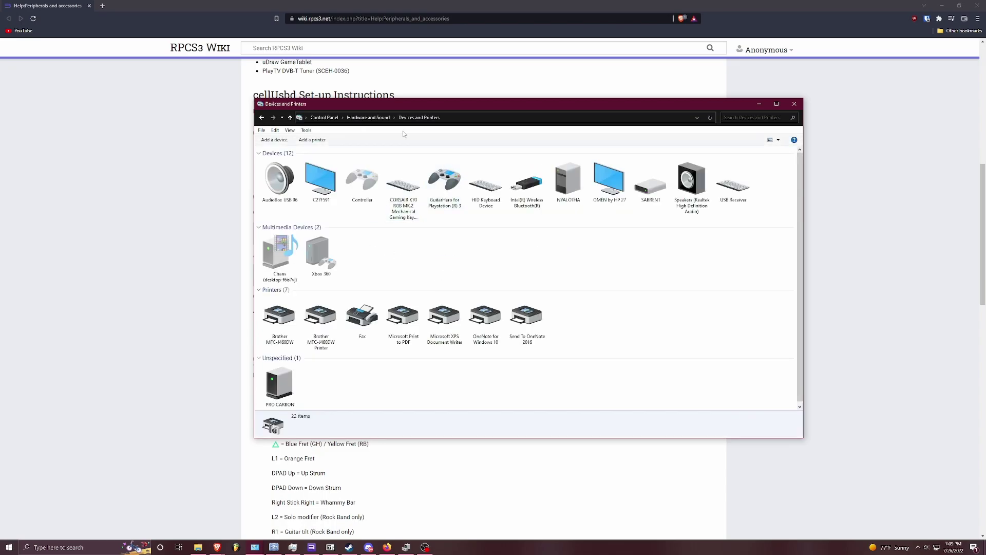
pyautogui.moveTo(468, 104); pyautogui.dragTo(448, 128)
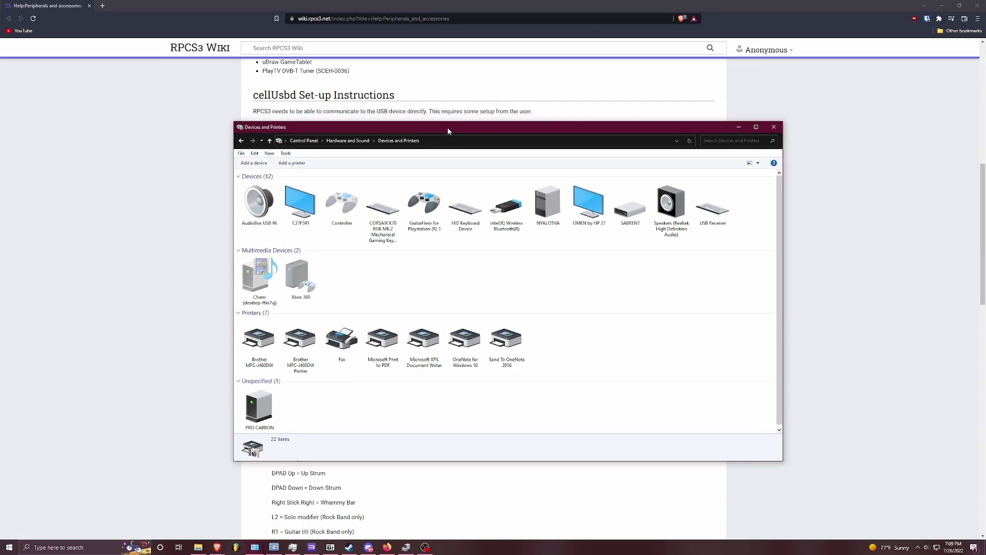
# Select GuitarHero for Playstation (R) 3 to show its model and category details.
pyautogui.click(426, 212)
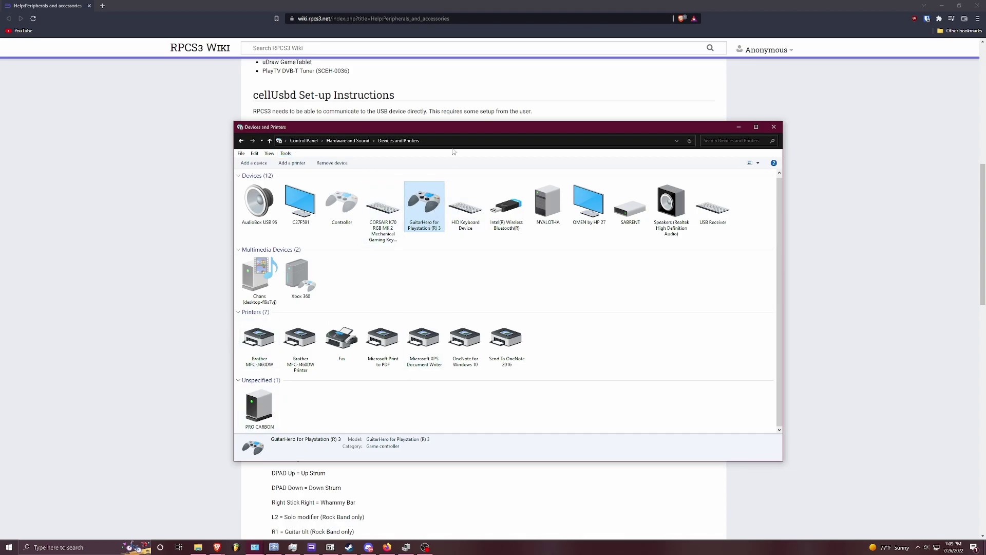
pyautogui.moveTo(454, 127); pyautogui.dragTo(412, 282)
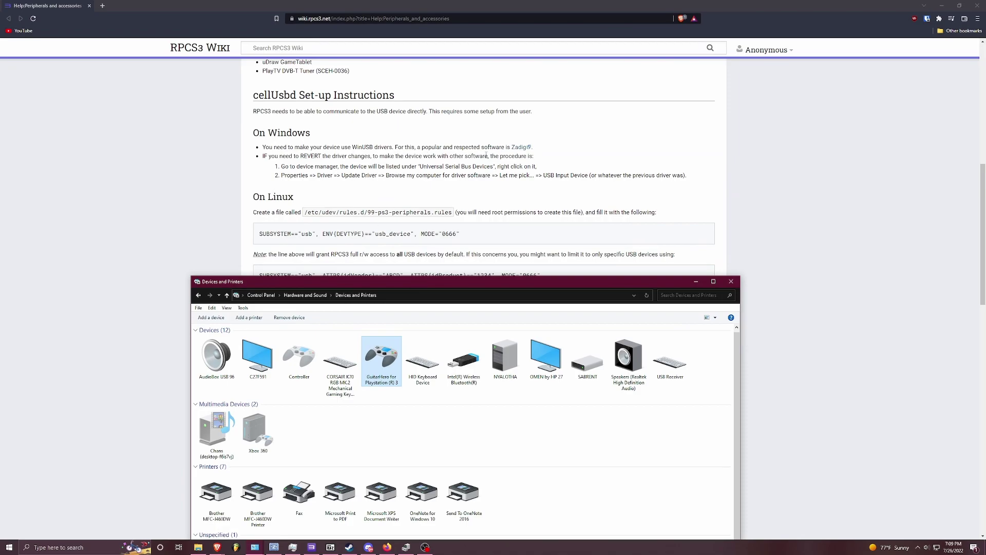
pyautogui.moveTo(387, 279); pyautogui.dragTo(441, 137)
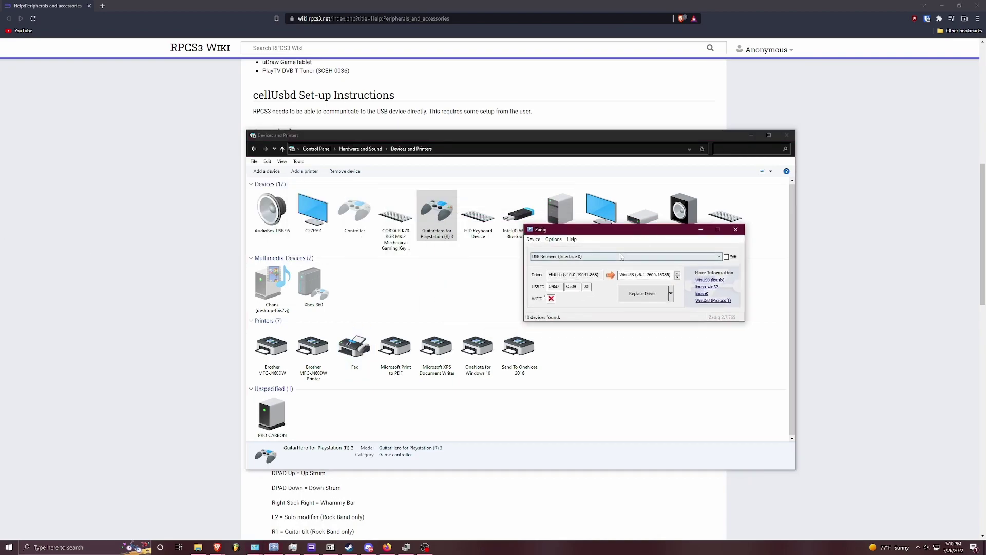
# Check Zadig's Options menu, then choose GuitarHero for Playstation (R) 3 from the device list.
pyautogui.click(532, 239)
pyautogui.moveTo(553, 240)
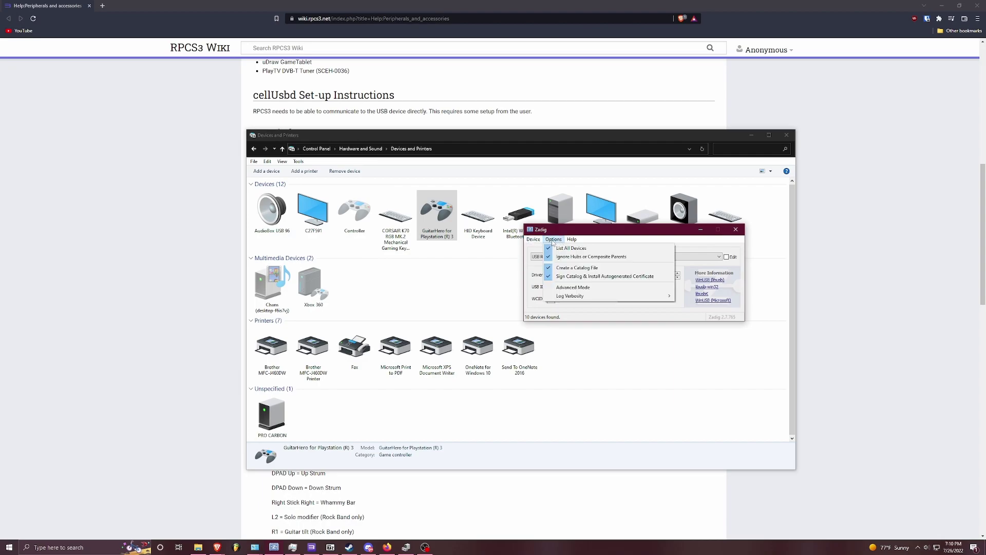
pyautogui.click(634, 258)
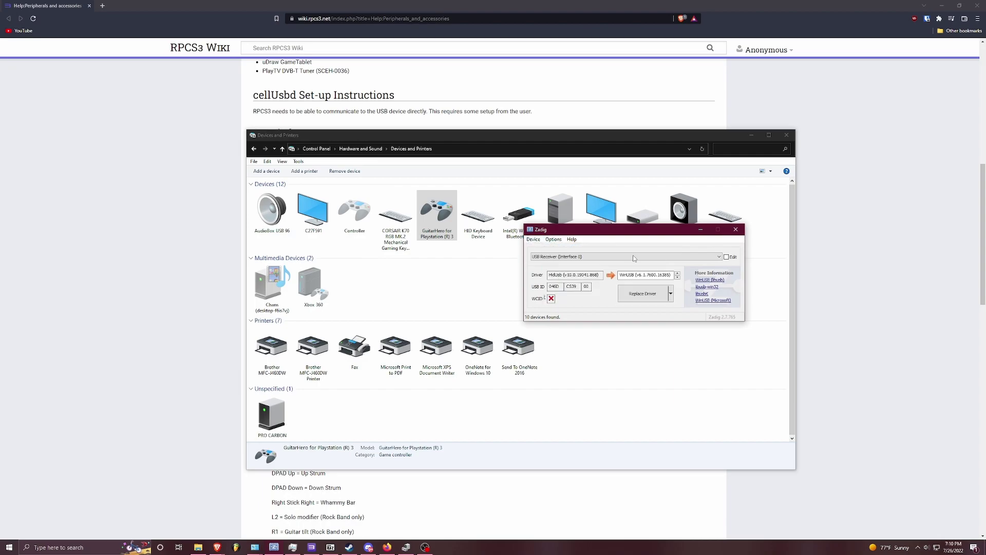
pyautogui.click(634, 259)
pyautogui.click(573, 306)
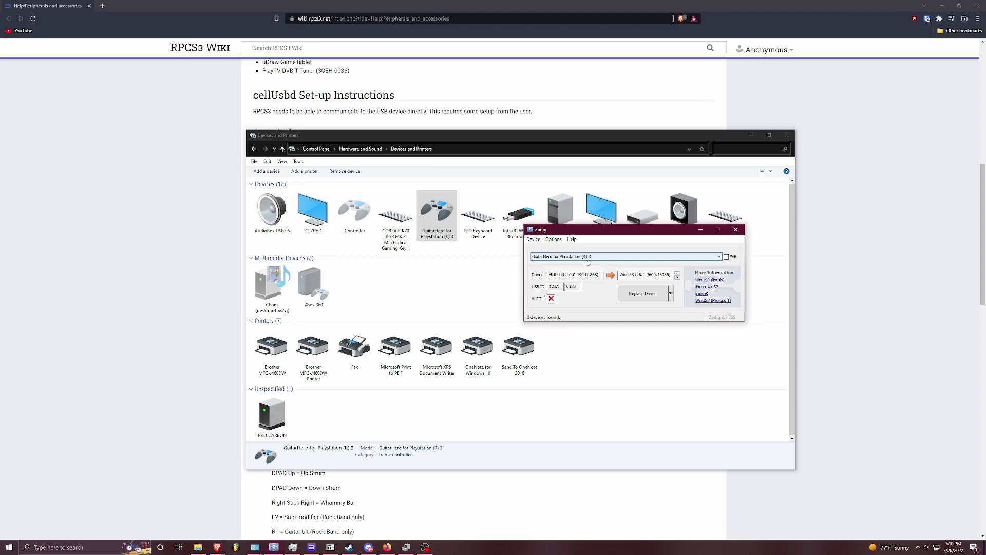
# Highlight USB ID 12BA 0120 and the HidUsb driver, then move Zadig lower left.
pyautogui.doubleClick(559, 287)
pyautogui.doubleClick(566, 287)
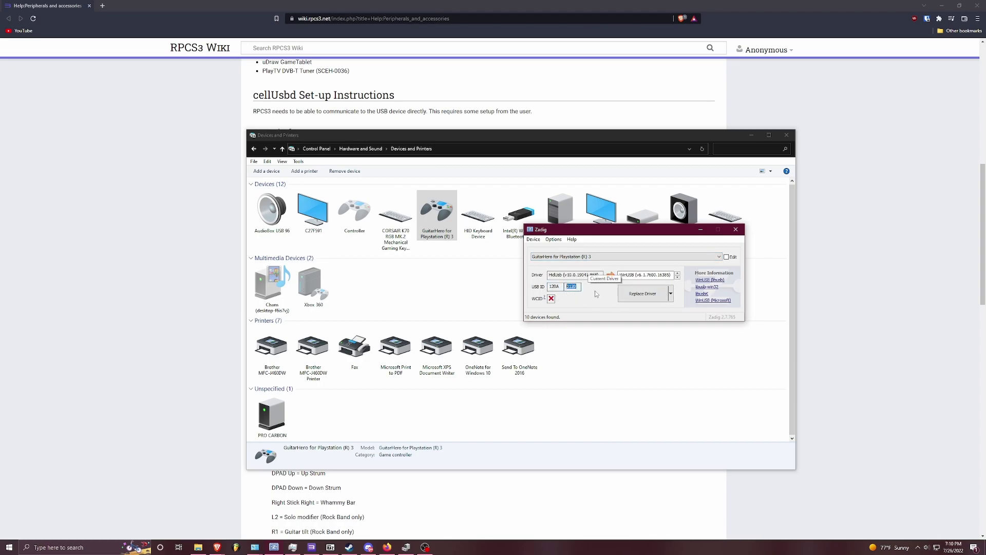
pyautogui.click(572, 287)
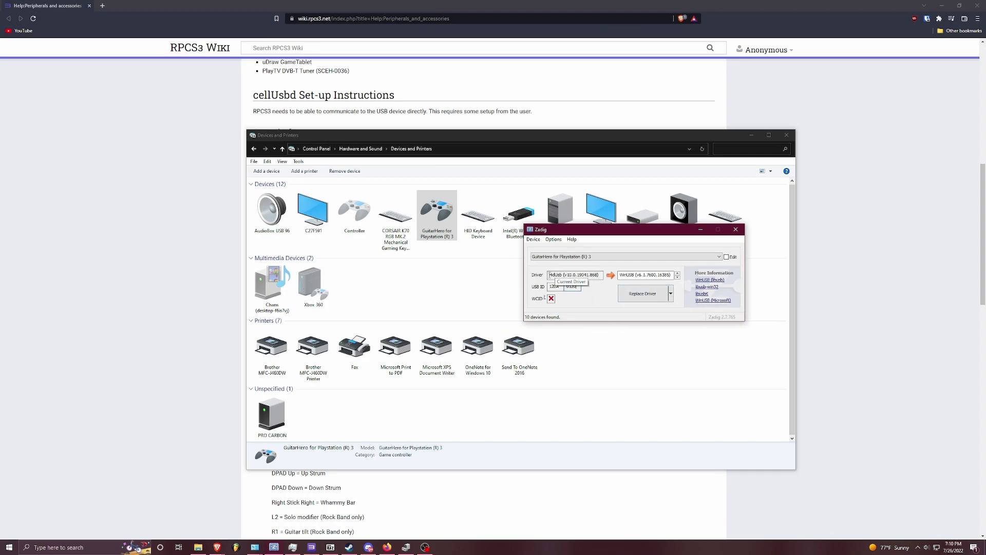
pyautogui.moveTo(549, 275); pyautogui.dragTo(599, 275)
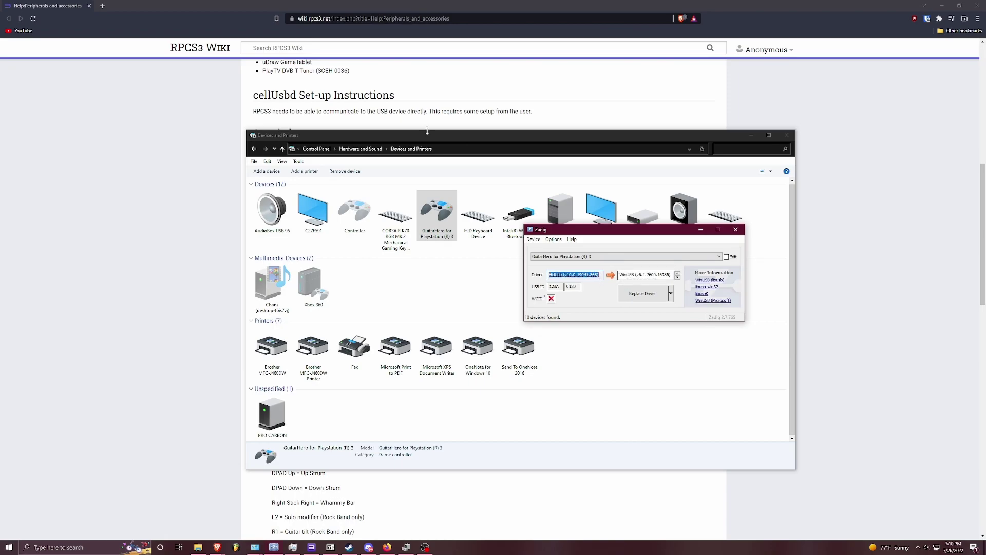
pyautogui.moveTo(566, 234); pyautogui.dragTo(125, 244)
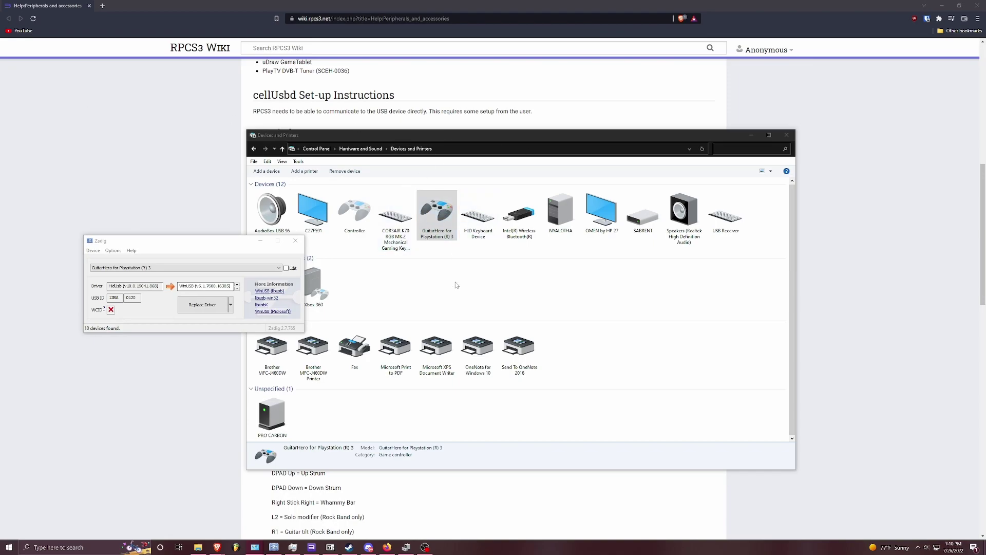
pyautogui.moveTo(448, 135); pyautogui.dragTo(535, 135)
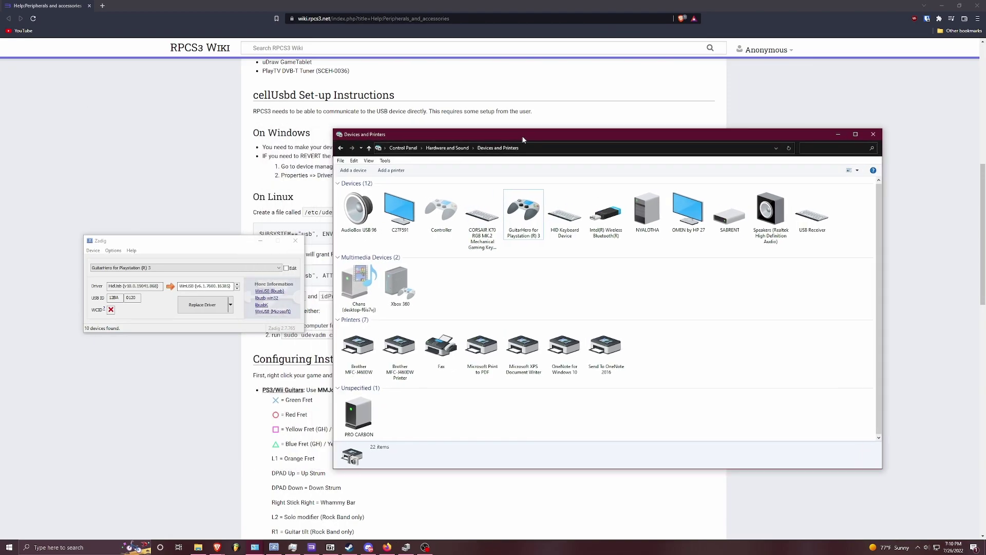
# Open the GuitarHero for Playstation (R) 3 properties on the Hardware tab.
pyautogui.doubleClick(513, 227)
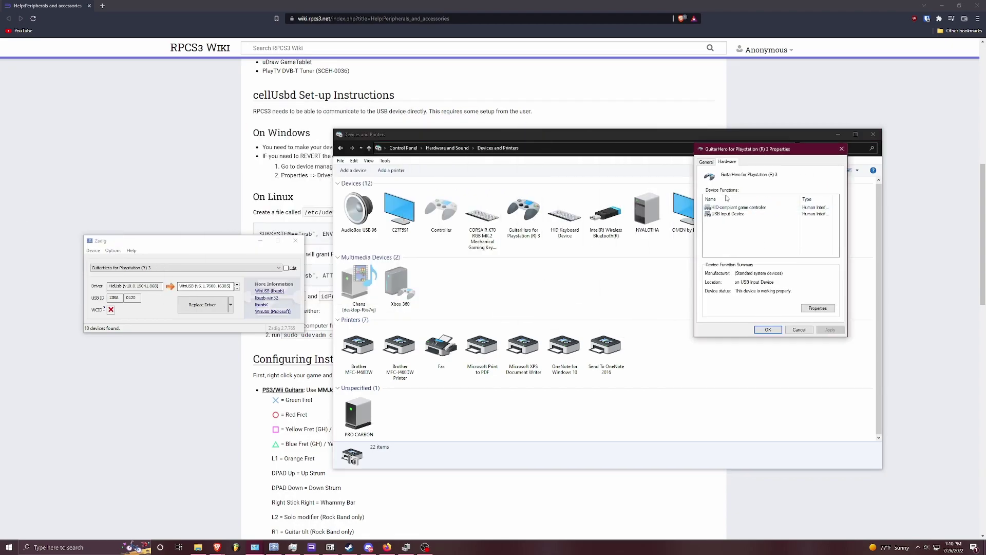
pyautogui.click(841, 149)
pyautogui.rightClick(524, 216)
pyautogui.click(558, 263)
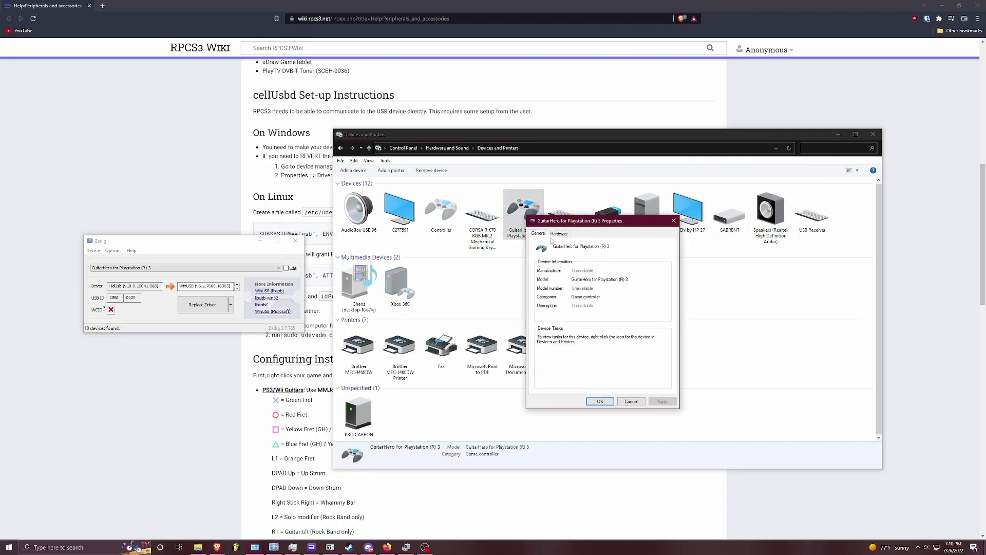
pyautogui.moveTo(559, 183); pyautogui.dragTo(659, 186)
pyautogui.click(648, 200)
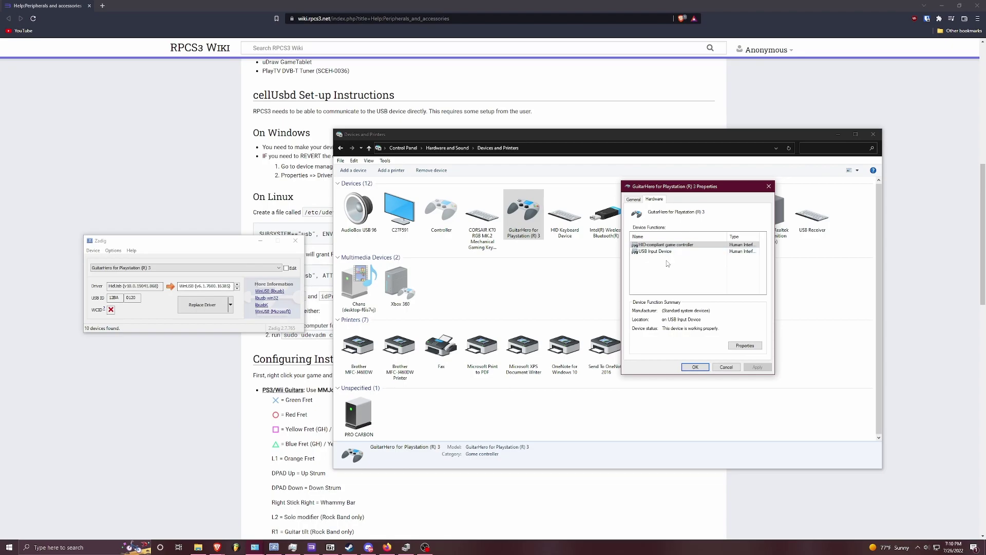
# Widen the Type column and compare the HID-compliant game controller and USB Input Device functions.
pyautogui.moveTo(727, 236); pyautogui.dragTo(763, 236)
pyautogui.click(666, 250)
pyautogui.click(665, 246)
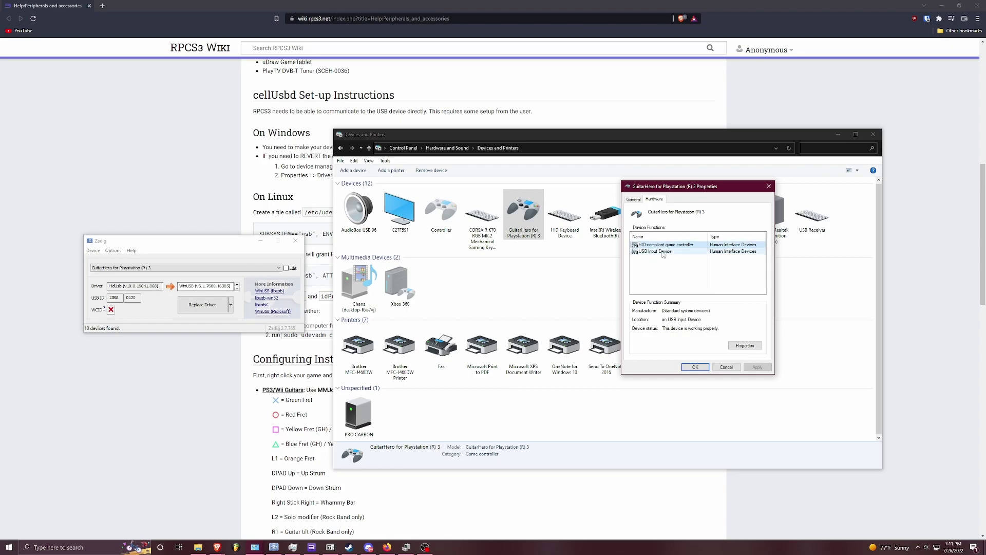
pyautogui.click(666, 250)
pyautogui.click(666, 245)
pyautogui.click(664, 252)
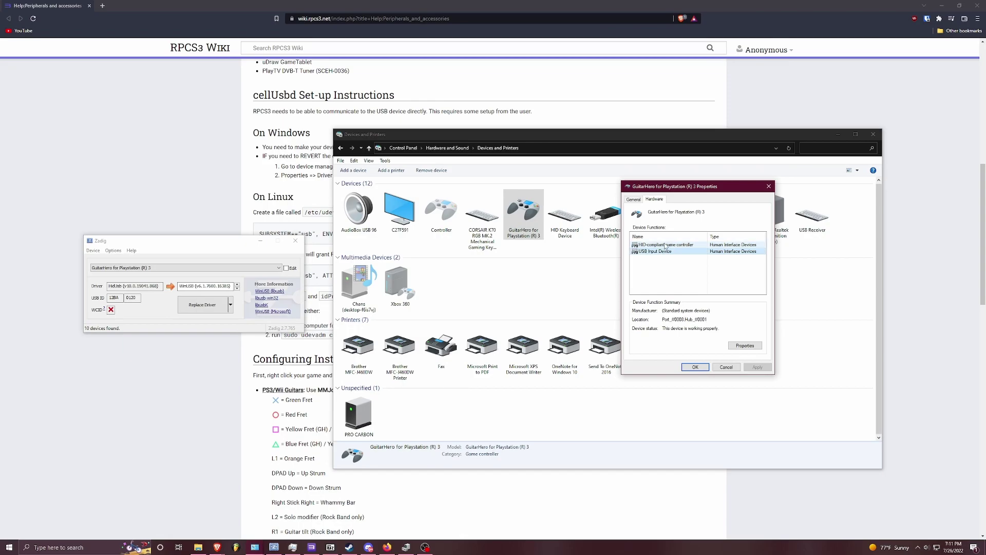
pyautogui.click(665, 245)
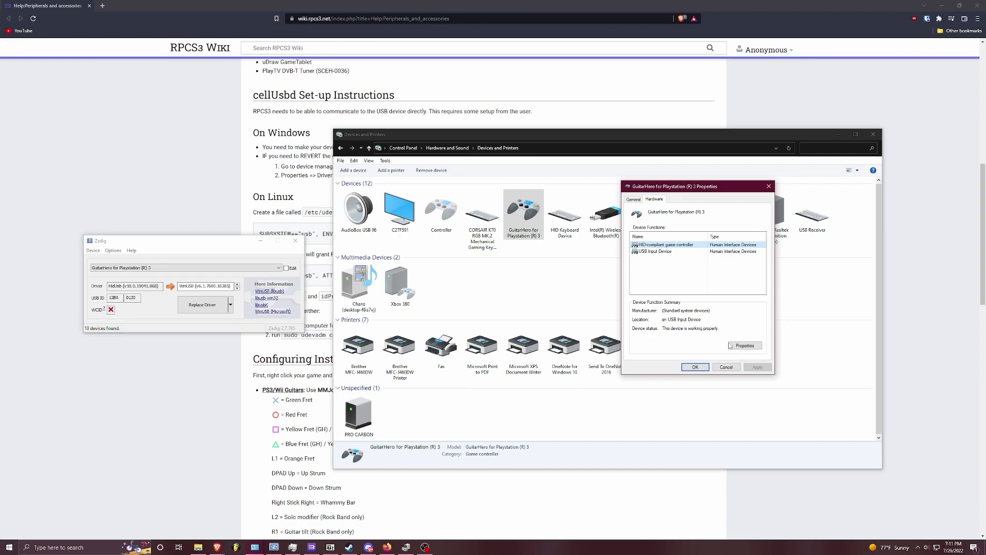
# Close the HID game controller properties and open the USB Input Device properties instead.
pyautogui.click(746, 346)
pyautogui.moveTo(729, 212); pyautogui.dragTo(532, 227)
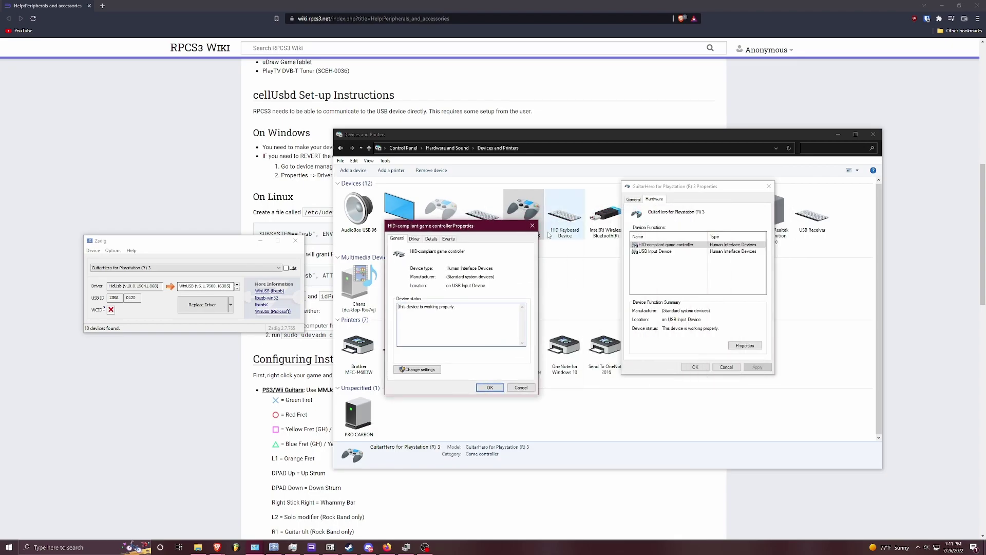
pyautogui.click(532, 227)
pyautogui.click(655, 251)
pyautogui.click(745, 345)
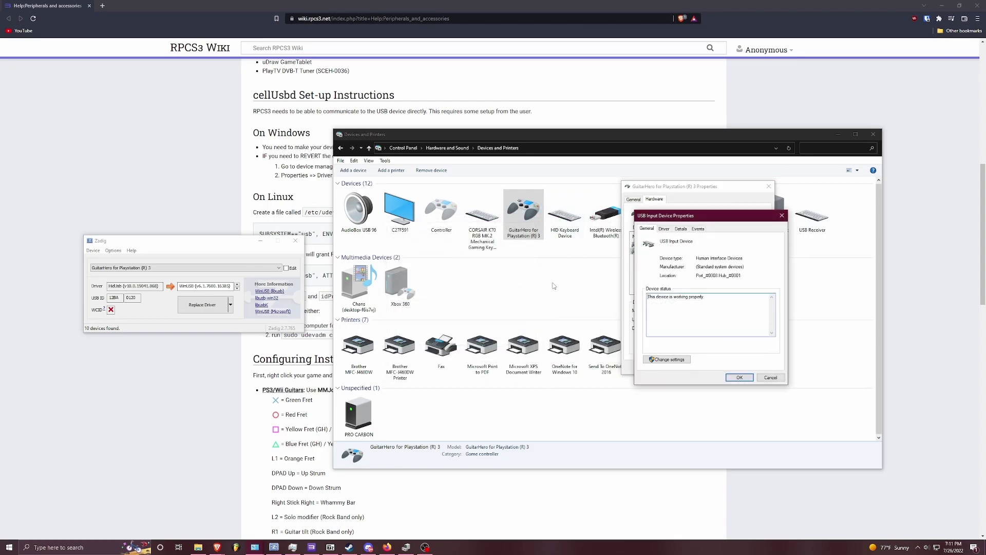
pyautogui.moveTo(690, 218); pyautogui.dragTo(365, 232)
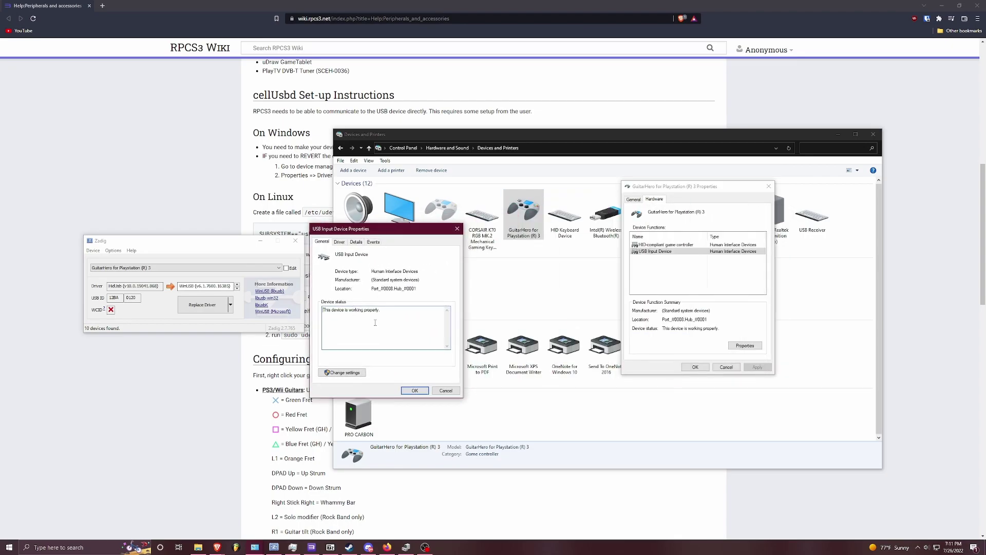
pyautogui.click(354, 371)
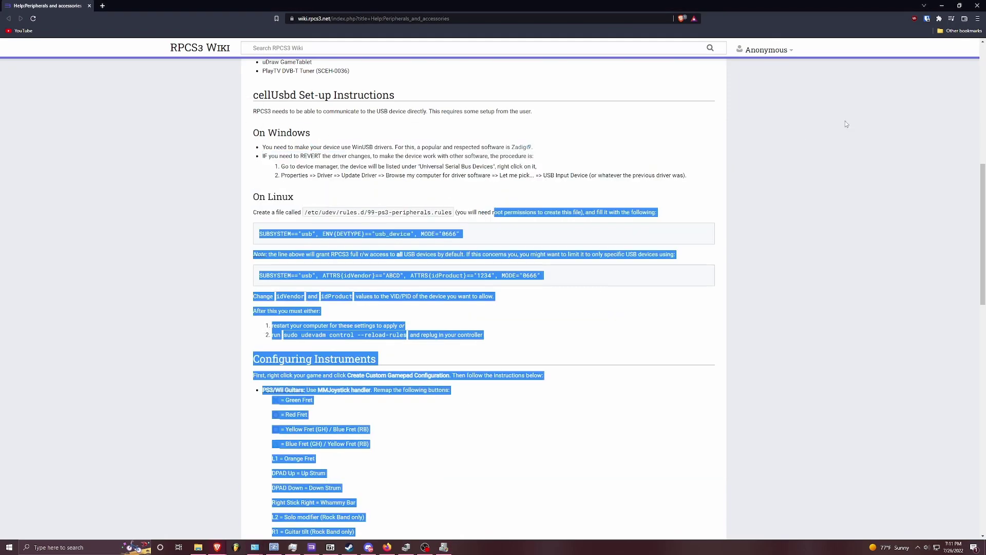
# Bring the GuitarHero properties back to the front from the taskbar.
pyautogui.click(845, 124)
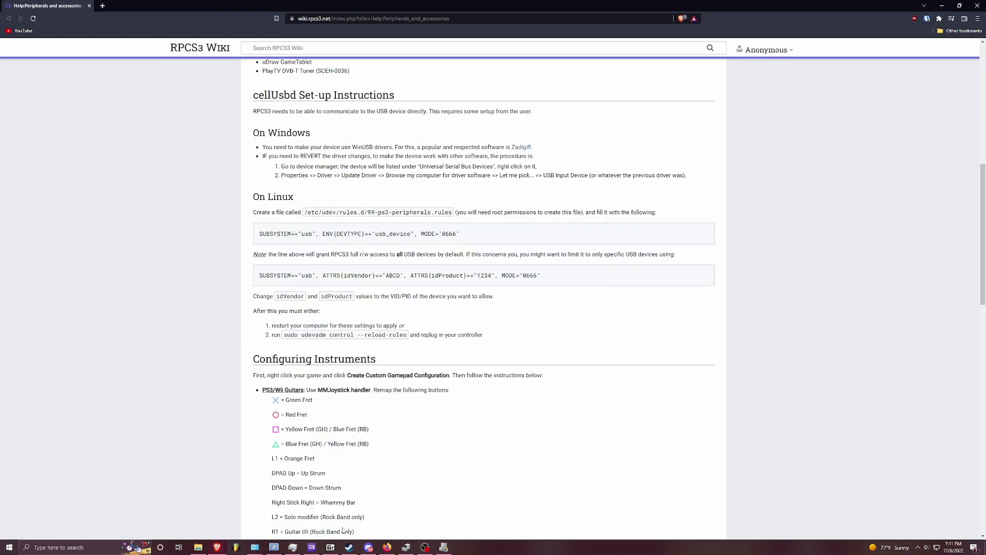
pyautogui.click(255, 547)
pyautogui.click(292, 514)
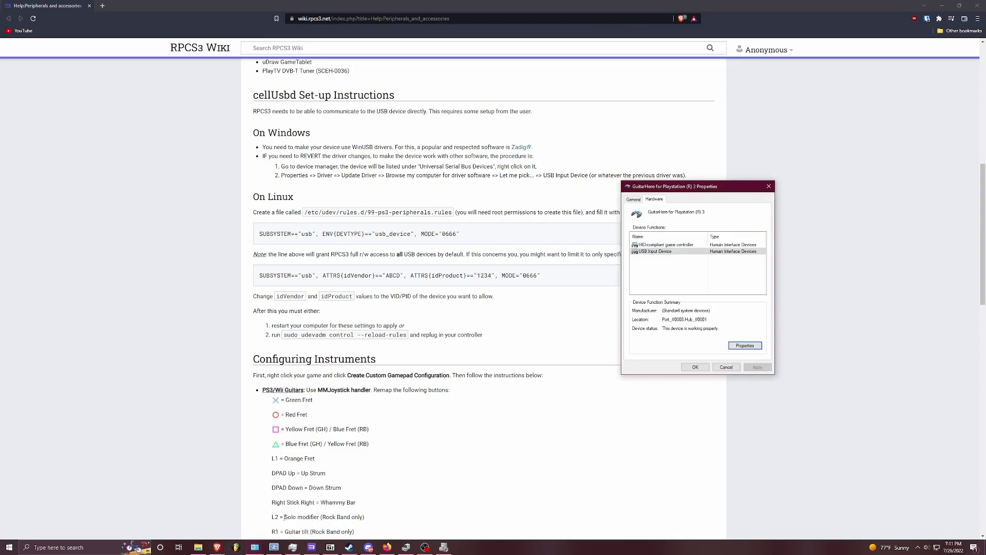
pyautogui.click(255, 547)
pyautogui.click(226, 514)
pyautogui.click(255, 547)
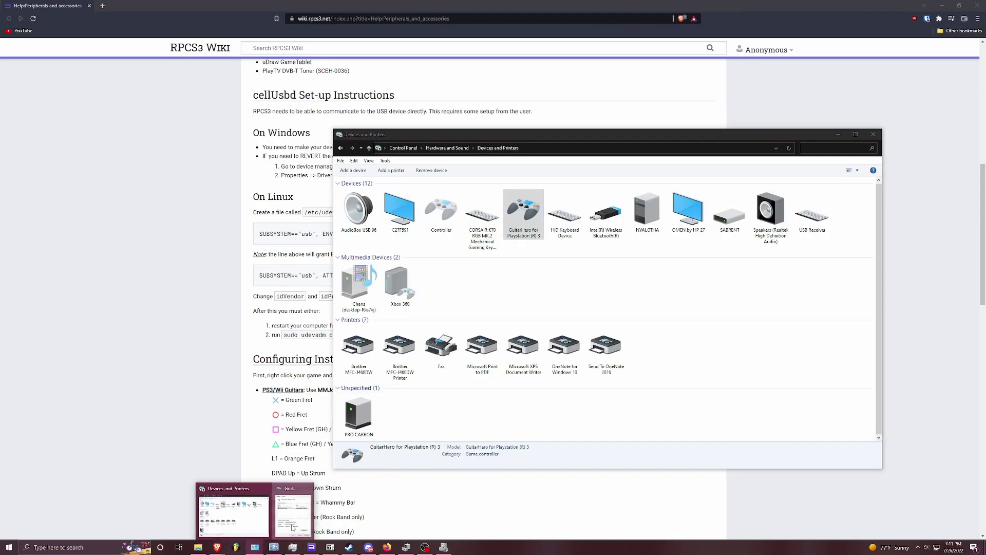
pyautogui.click(293, 514)
pyautogui.moveTo(657, 188); pyautogui.dragTo(638, 182)
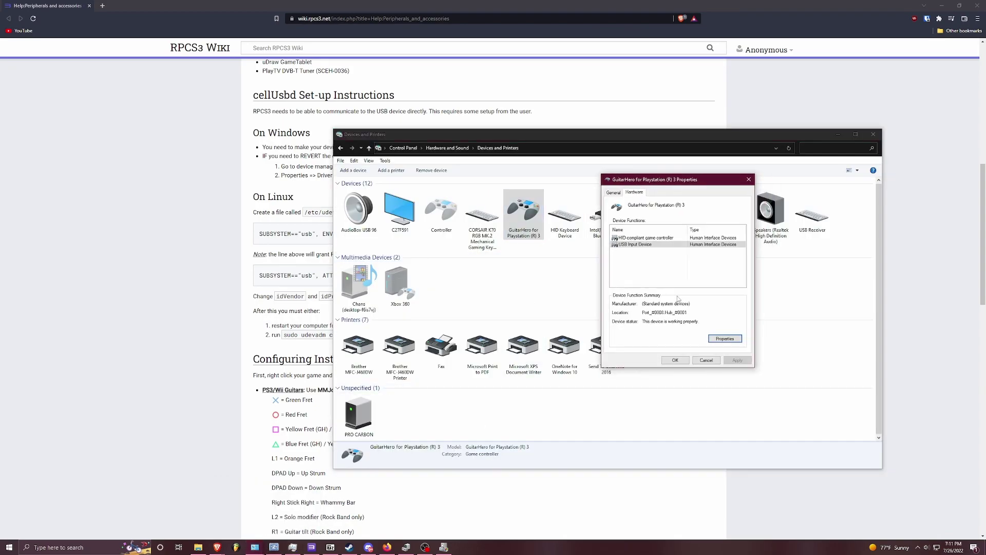
# Open the USB Input Device's Driver tab beside the GuitarHero properties and start Update Driver.
pyautogui.click(721, 339)
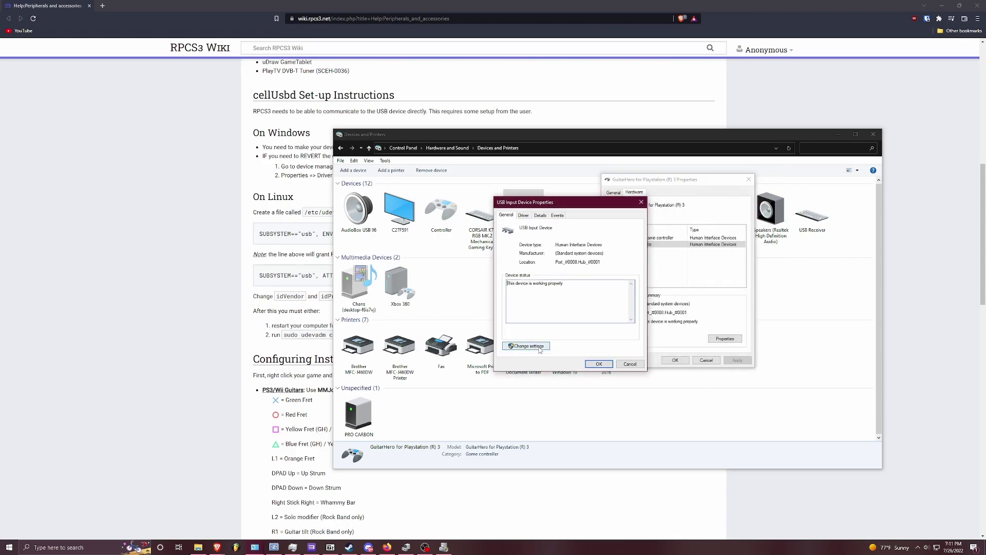
pyautogui.moveTo(186, 122); pyautogui.dragTo(487, 198)
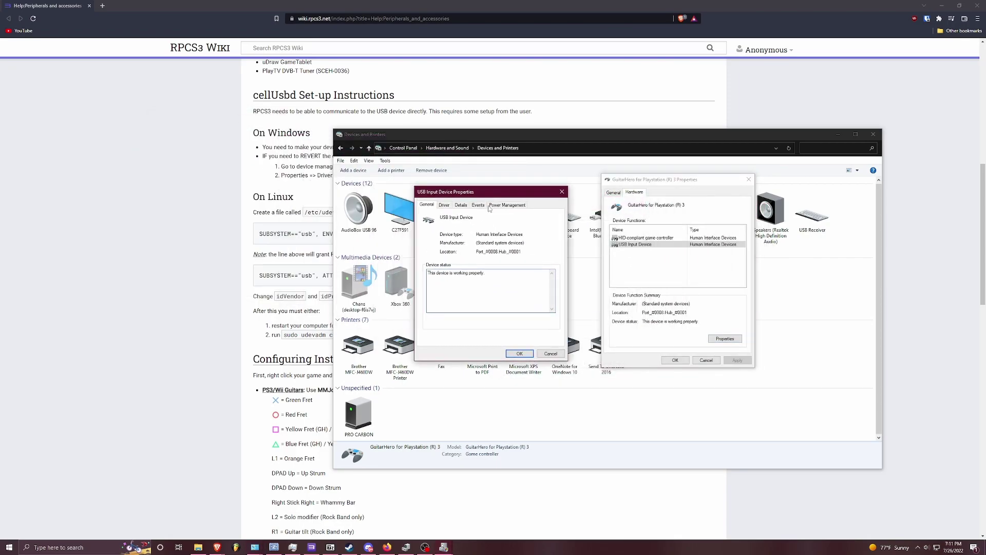
pyautogui.click(443, 205)
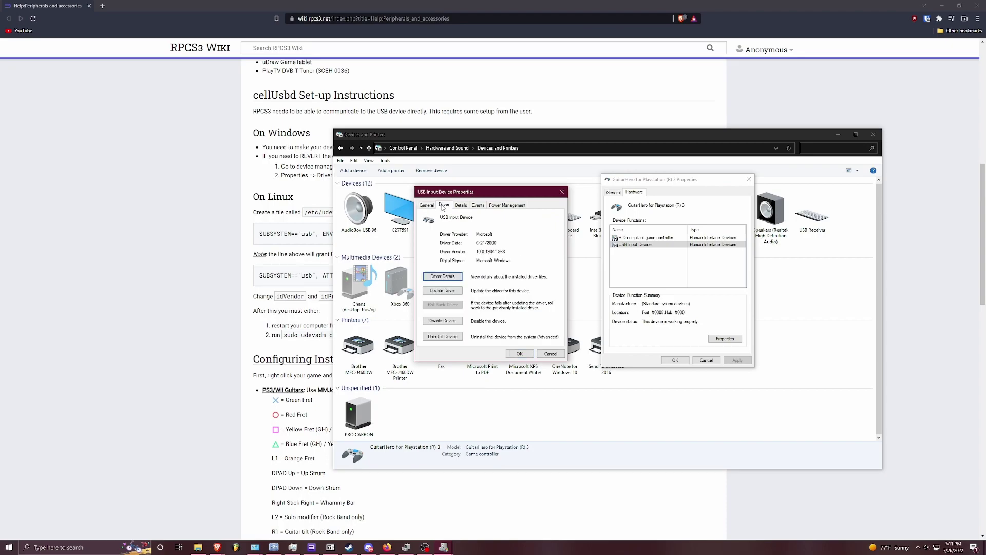
pyautogui.click(444, 291)
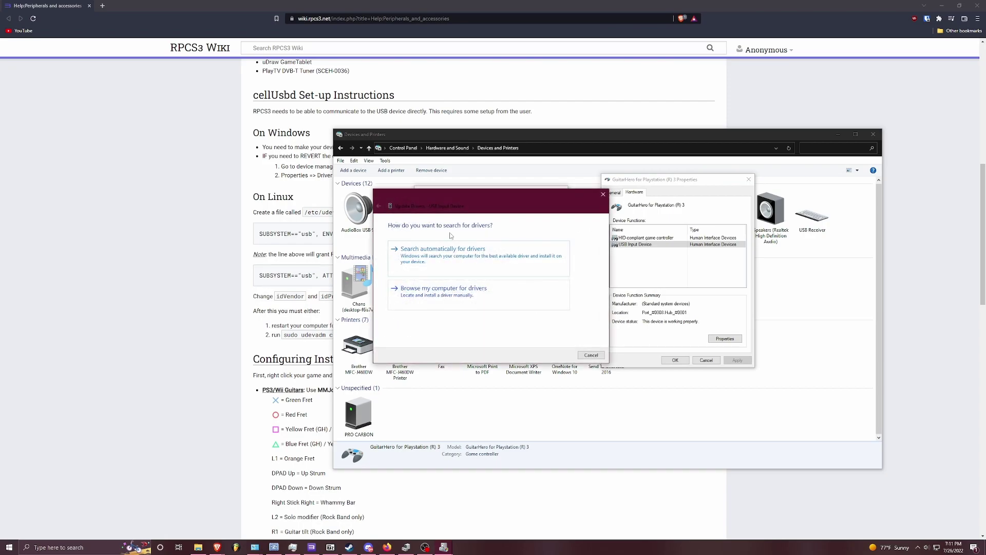
# Choose to pick a driver manually and turn off Show compatible hardware.
pyautogui.click(450, 290)
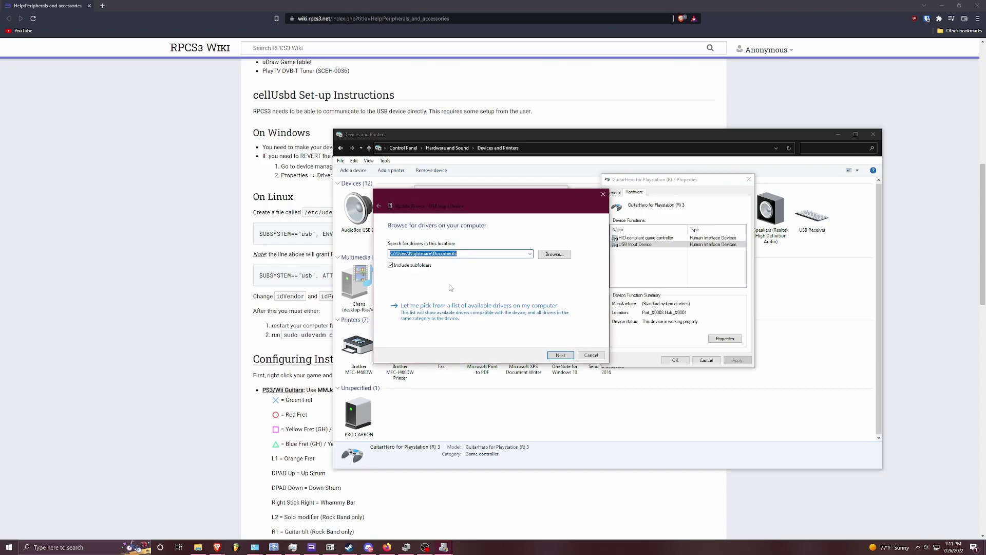
pyautogui.click(494, 320)
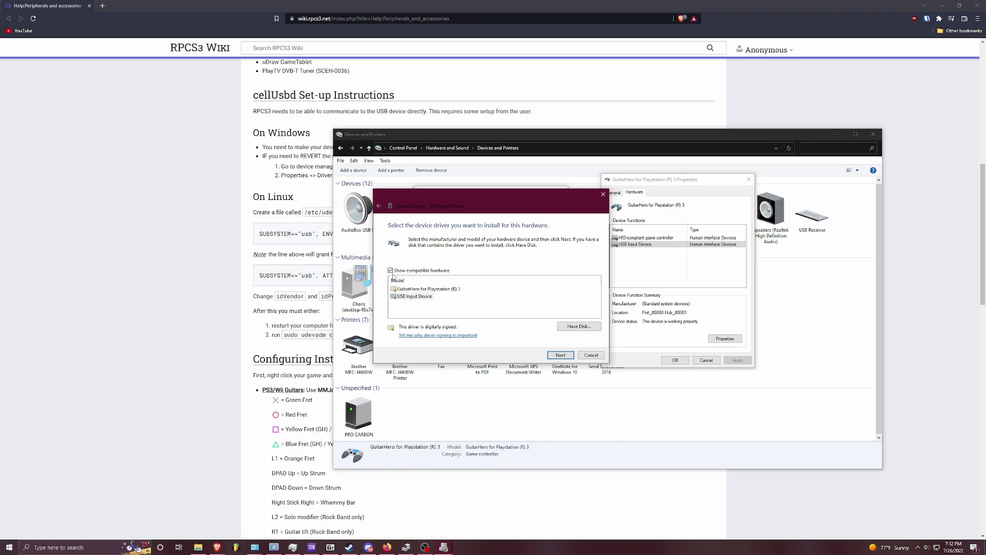
pyautogui.click(390, 271)
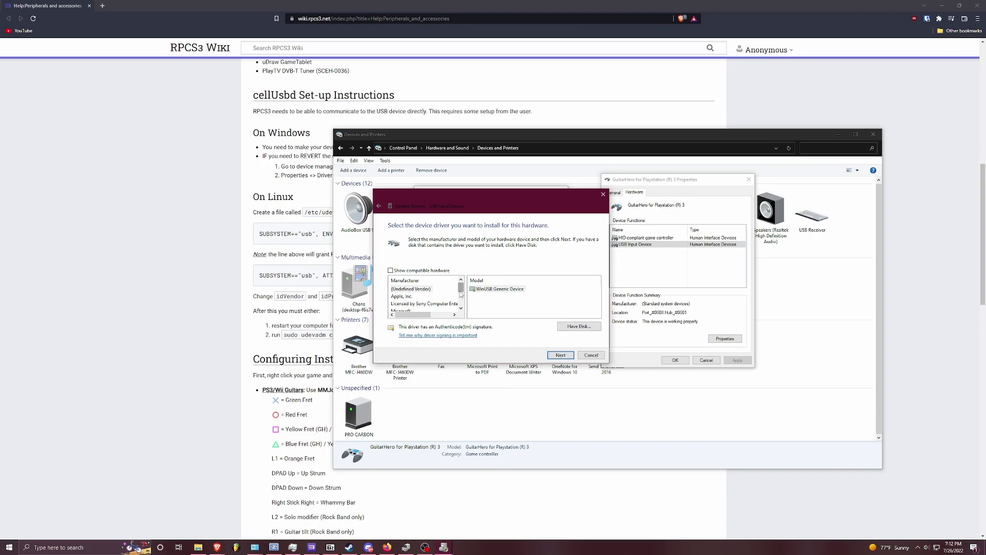
pyautogui.scroll(-1, 461, 292)
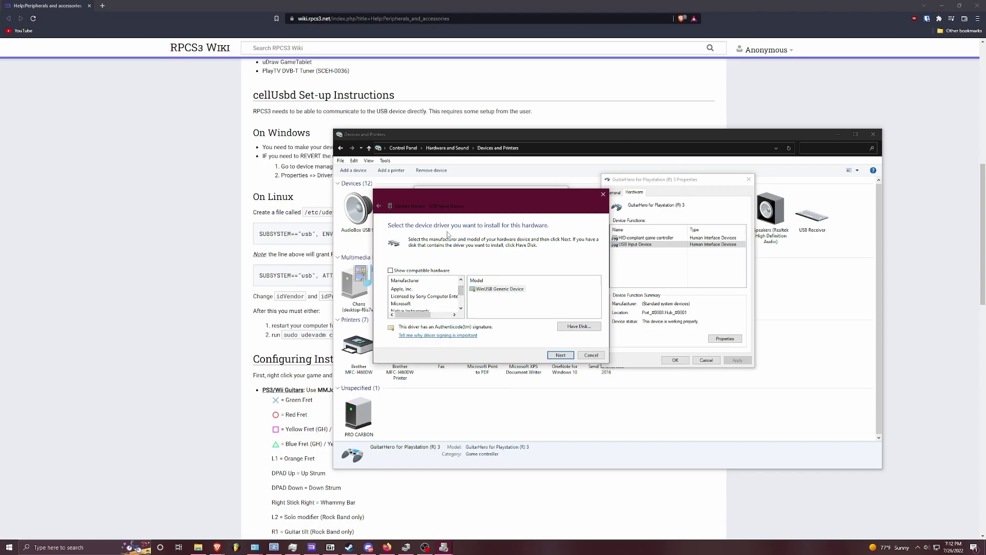
# List Microsoft's driver models, then open Device Manager from the Start right-click menu.
pyautogui.click(411, 303)
pyautogui.scroll(-2, 426, 300)
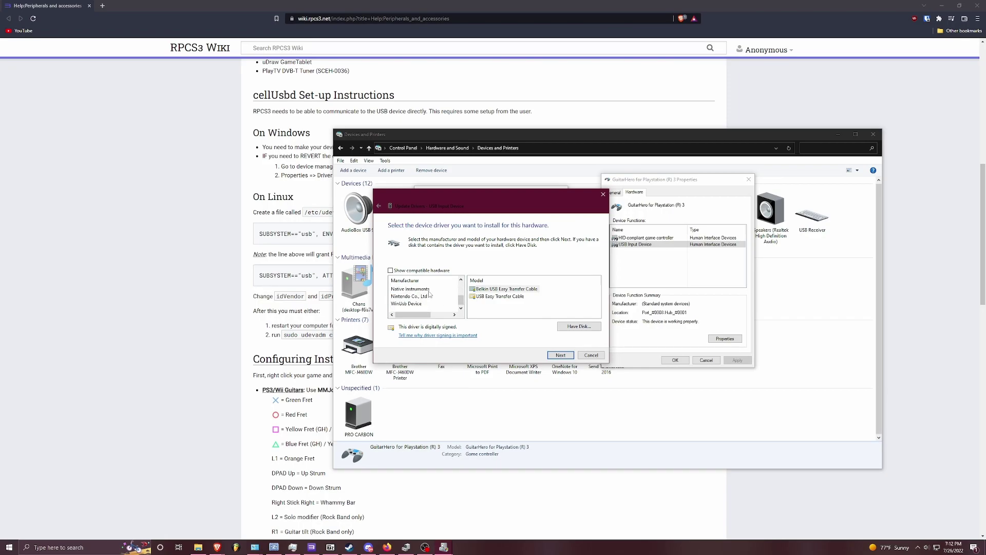
pyautogui.scroll(1, 419, 297)
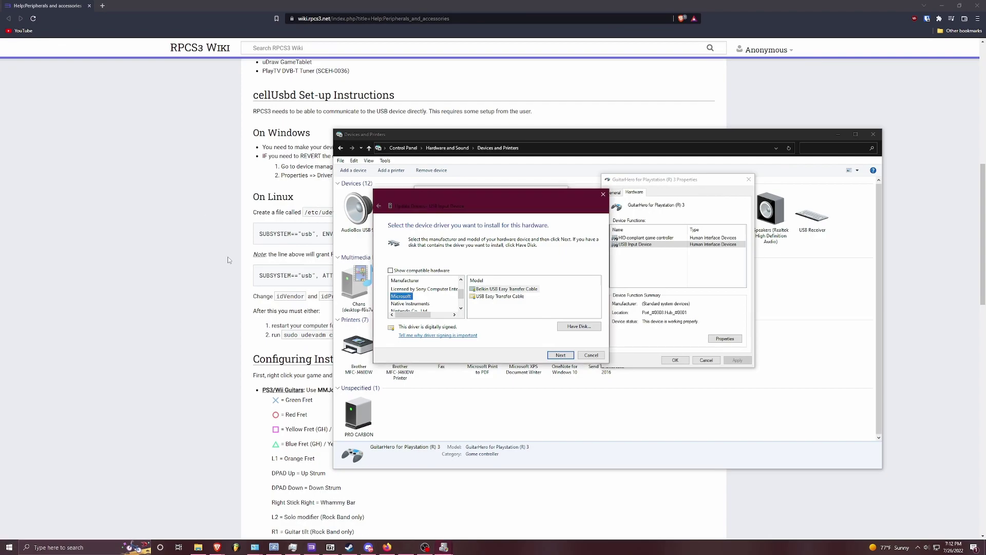
pyautogui.rightClick(9, 547)
pyautogui.click(46, 390)
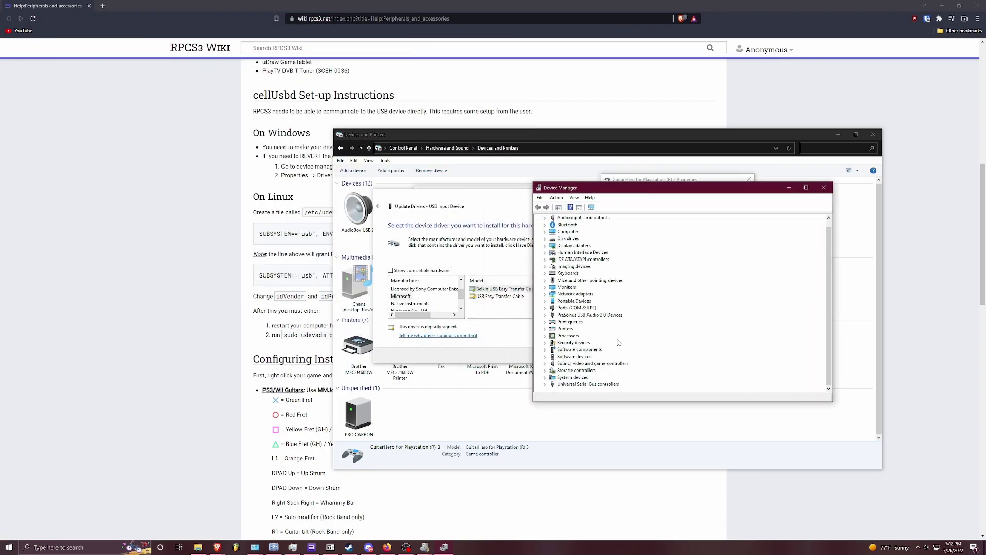
# Expand USB controllers, cancel an uninstall of USB Root Hub (USB 3.0), and close Device Manager.
pyautogui.click(545, 384)
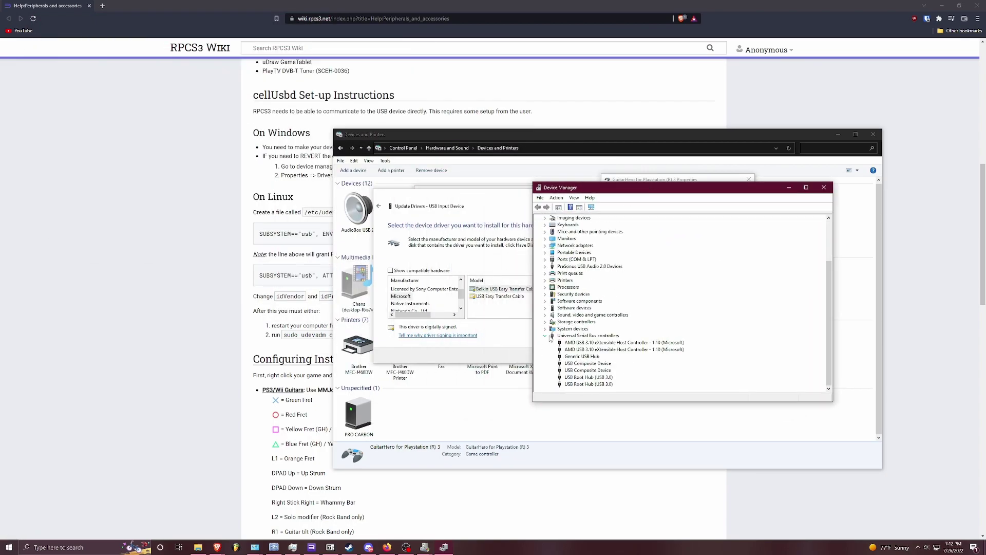
pyautogui.rightClick(575, 384)
pyautogui.click(610, 406)
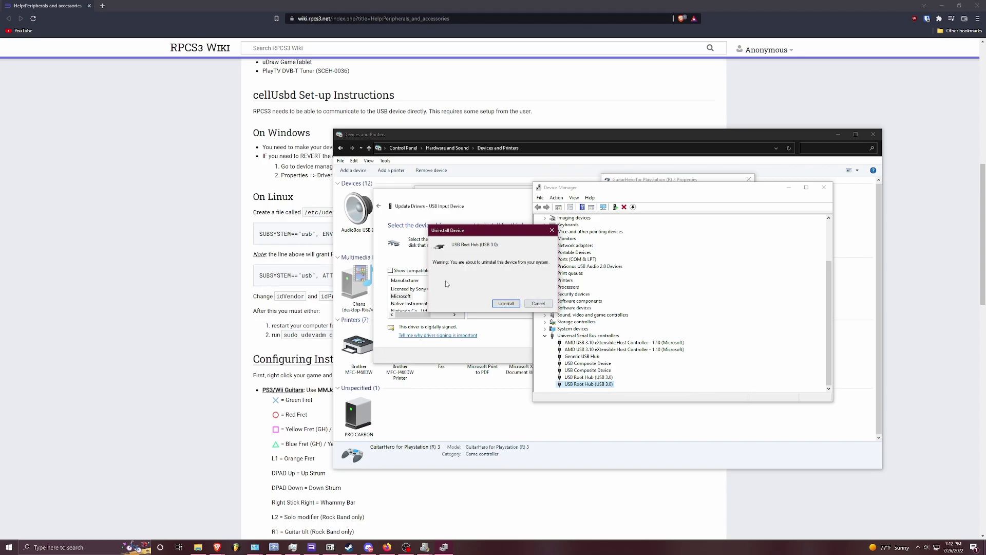
pyautogui.click(544, 305)
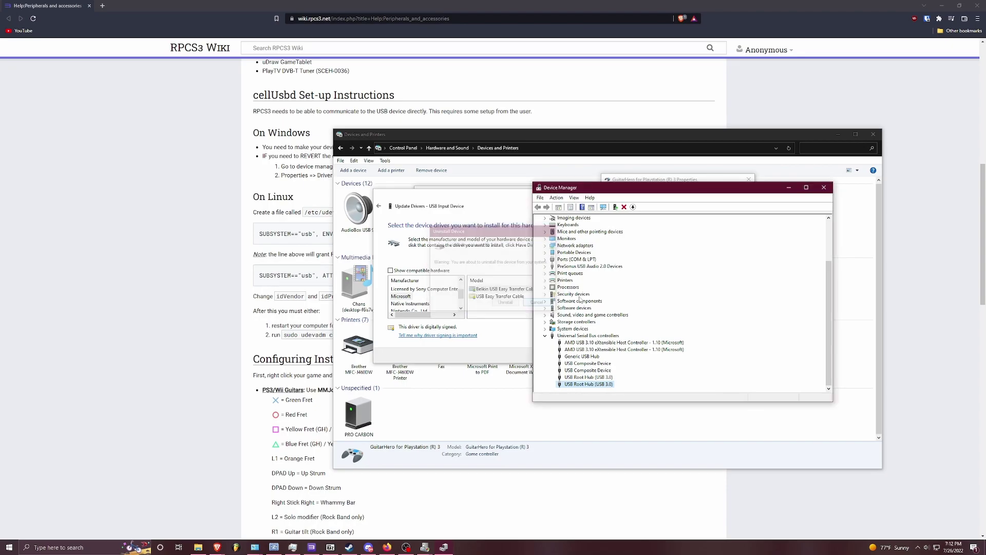
pyautogui.click(825, 188)
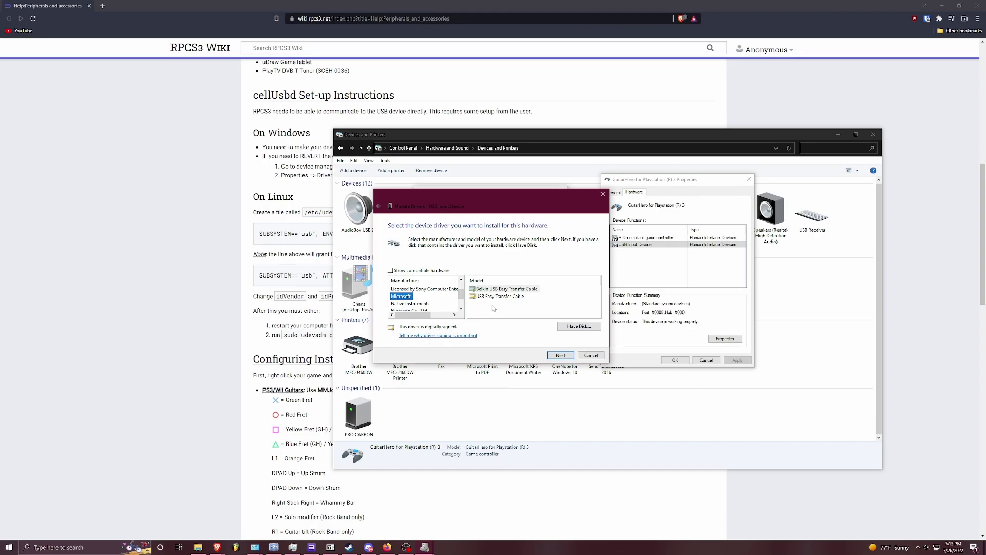
# Cancel the driver wizard and close the USB Input Device and GuitarHero properties.
pyautogui.click(590, 355)
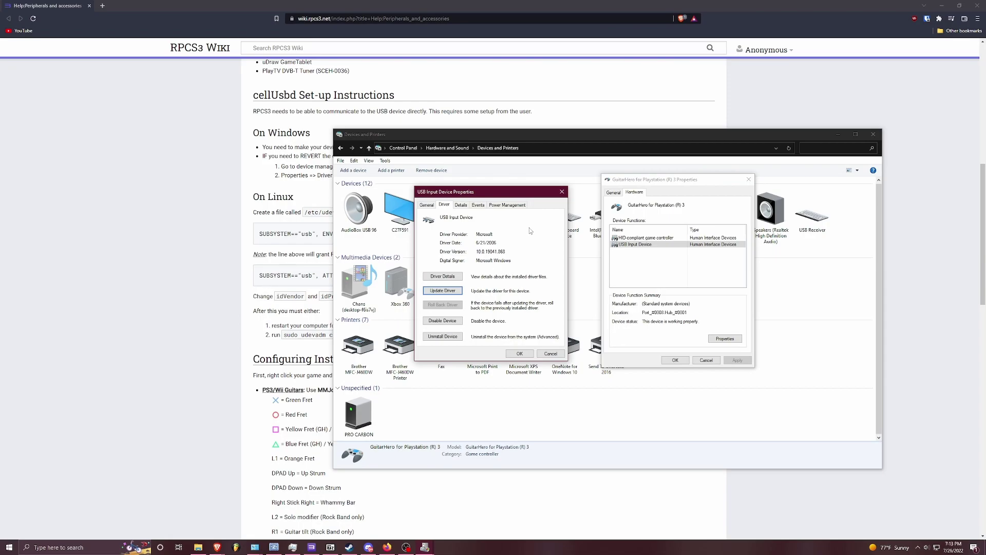
pyautogui.click(562, 193)
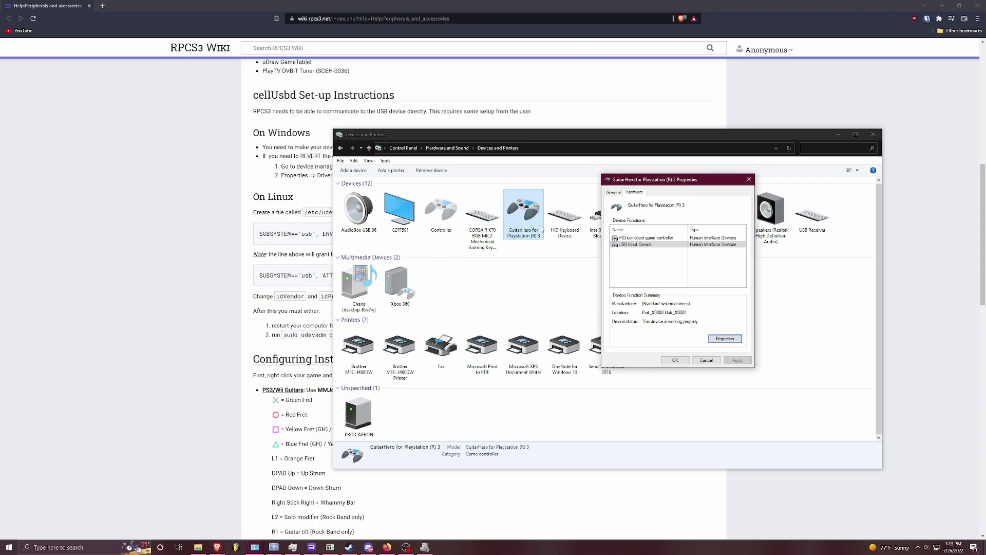
pyautogui.click(641, 245)
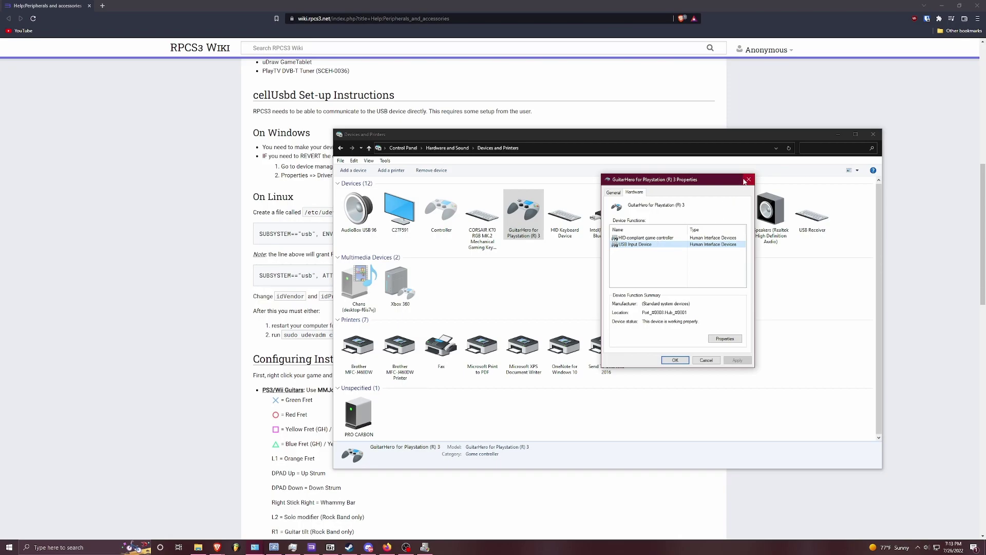
pyautogui.click(621, 193)
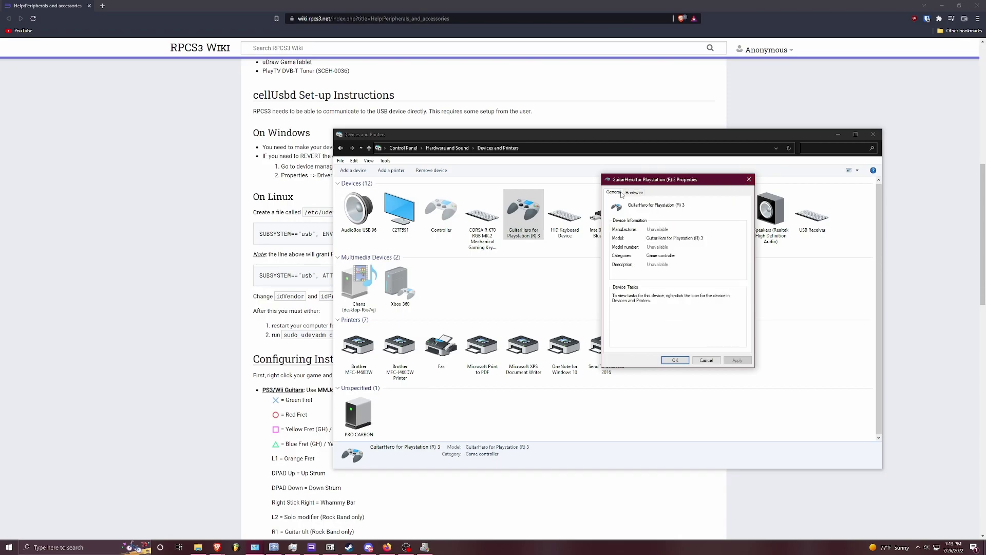
pyautogui.click(749, 179)
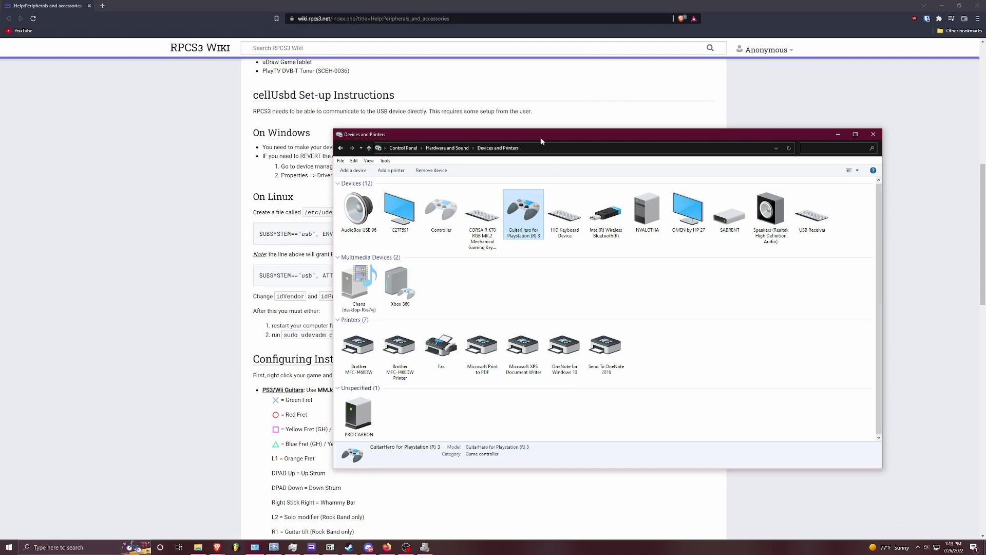
# Move Devices and Printers aside and restore Zadig at the left of the screen.
pyautogui.moveTo(542, 141); pyautogui.dragTo(554, 212)
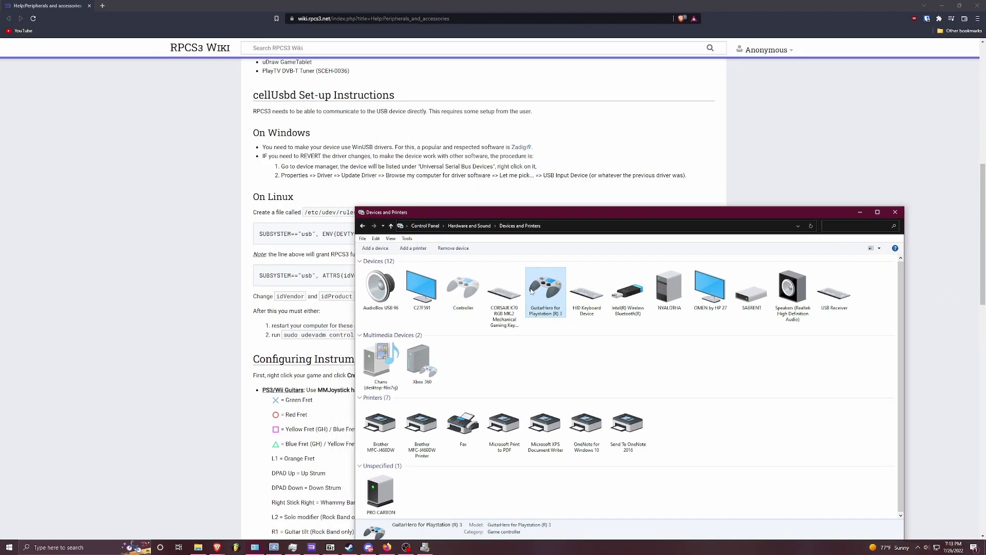
pyautogui.click(293, 547)
pyautogui.moveTo(202, 242); pyautogui.dragTo(740, 210)
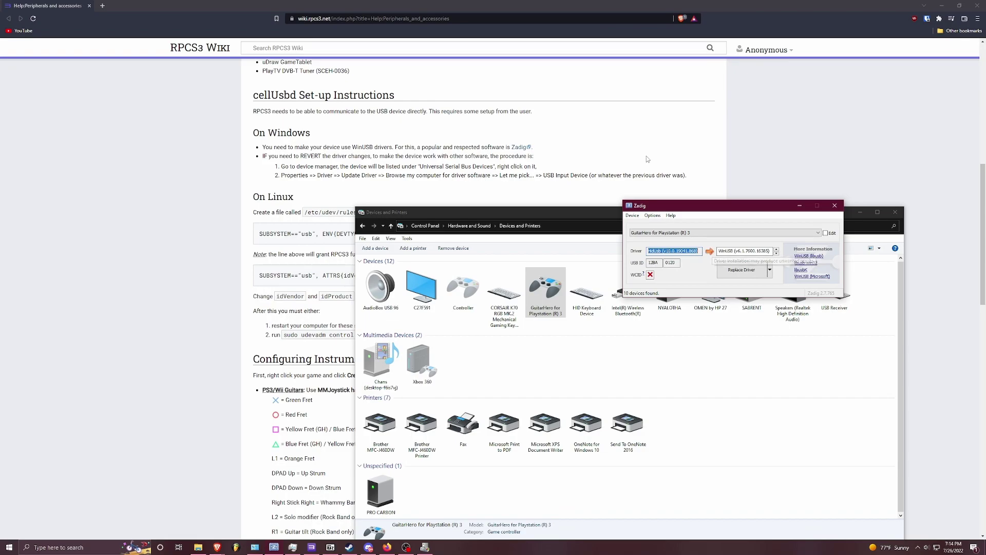
pyautogui.moveTo(668, 206); pyautogui.dragTo(85, 242)
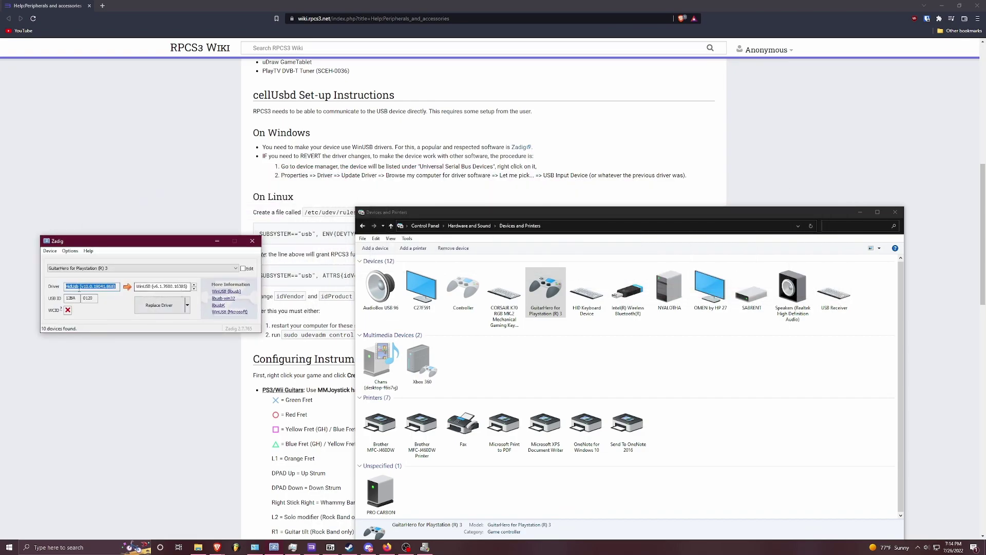
# Open the GuitarHero's USB Input Device properties and view its Driver tab.
pyautogui.rightClick(540, 296)
pyautogui.click(560, 345)
pyautogui.click(589, 318)
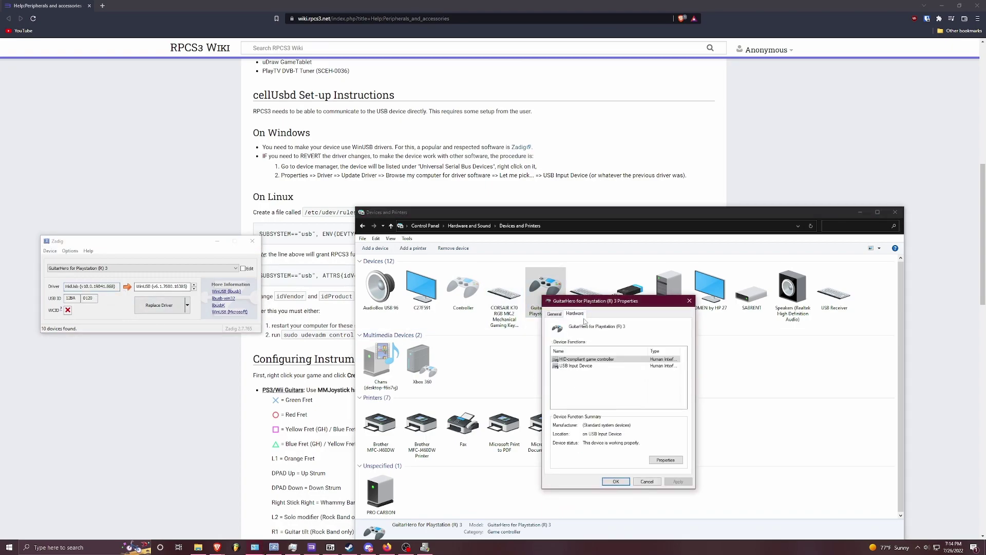
pyautogui.click(593, 368)
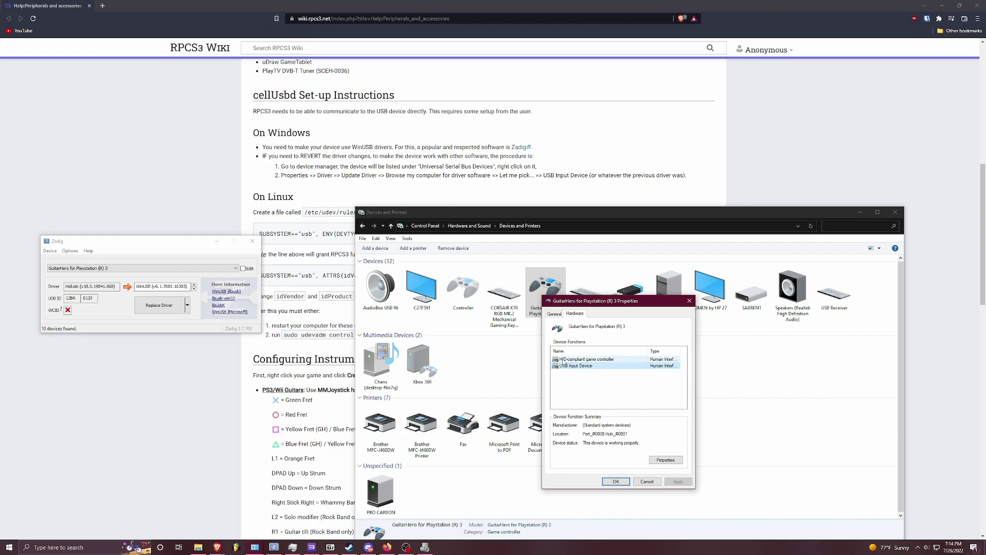
pyautogui.click(657, 436)
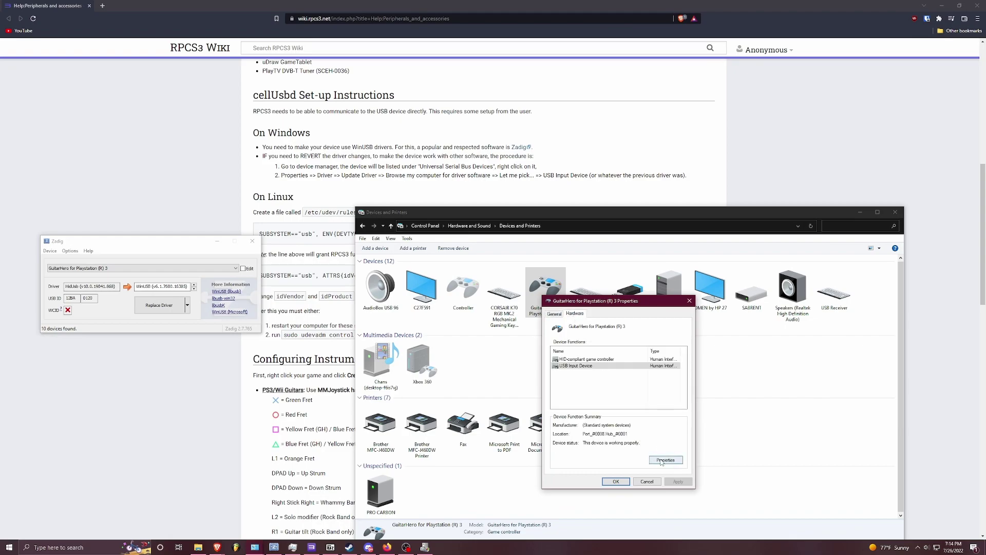
pyautogui.click(592, 365)
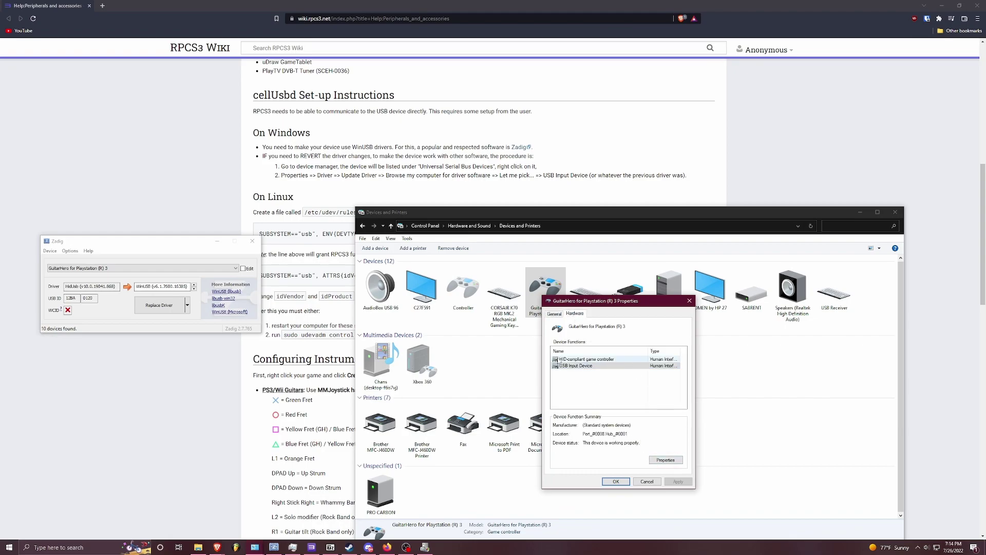
pyautogui.click(659, 446)
pyautogui.click(665, 460)
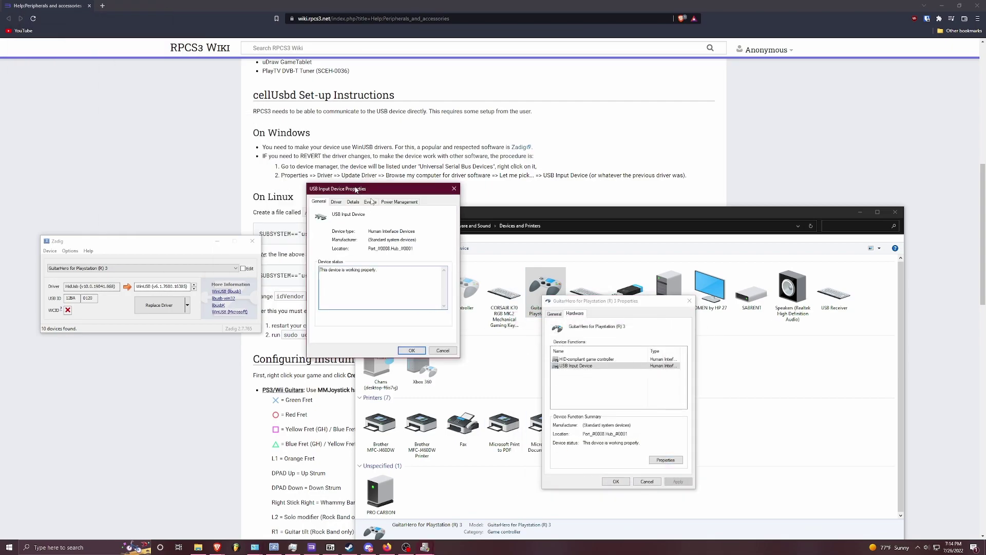
pyautogui.click(491, 304)
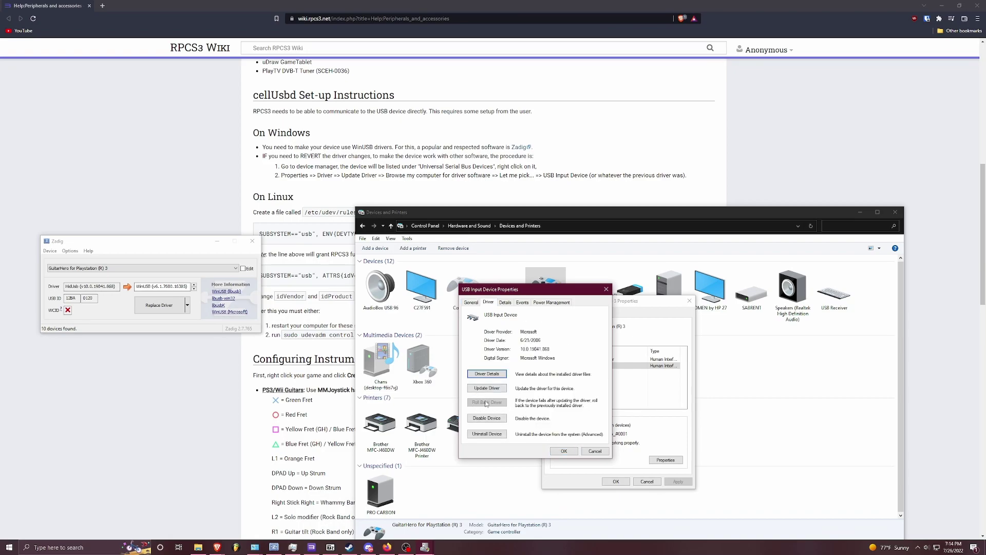
# Close the USB Input Device and GuitarHero properties dialogs and Zadig.
pyautogui.click(602, 291)
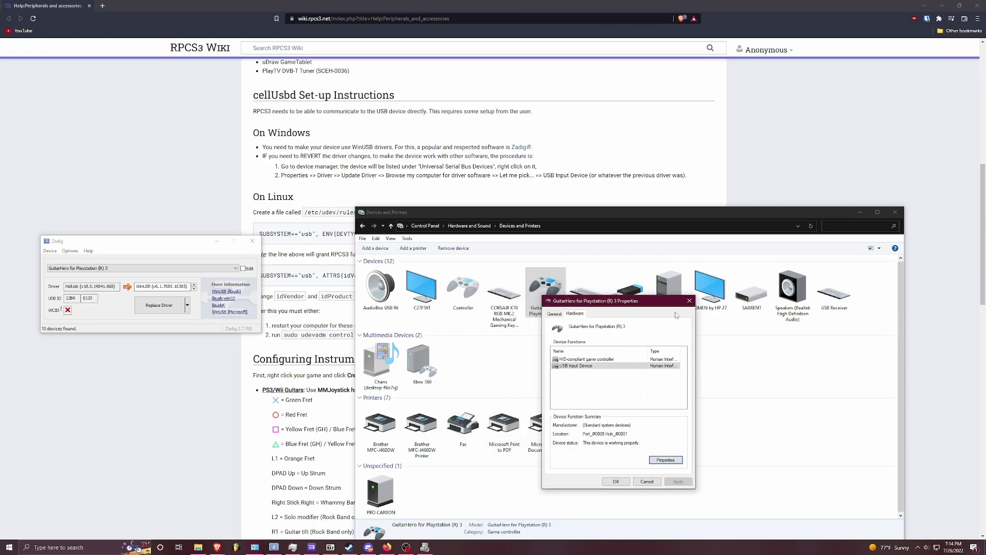
pyautogui.click(689, 301)
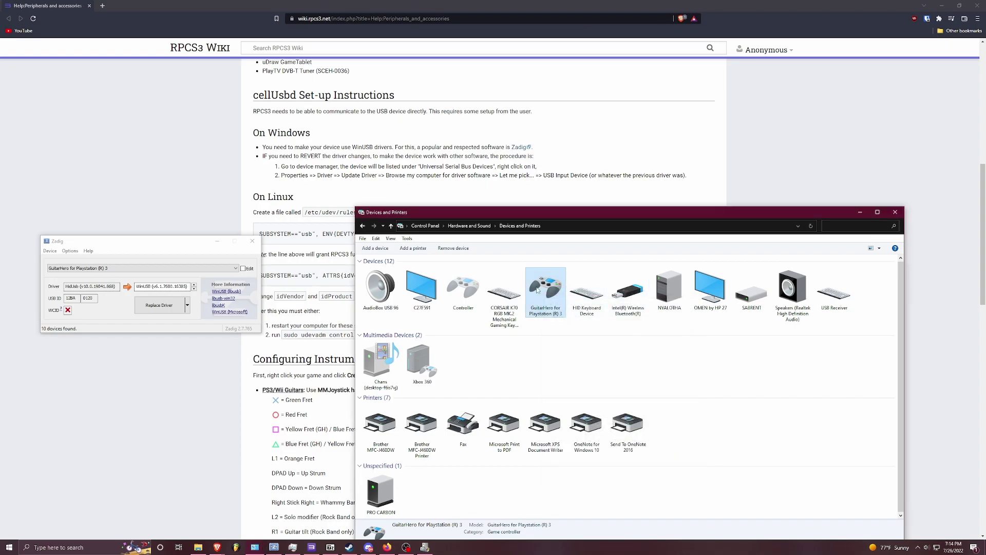
pyautogui.click(252, 242)
# Check that the GuitarHero device's game controller settings report status OK, then close them.
pyautogui.moveTo(569, 214); pyautogui.dragTo(557, 178)
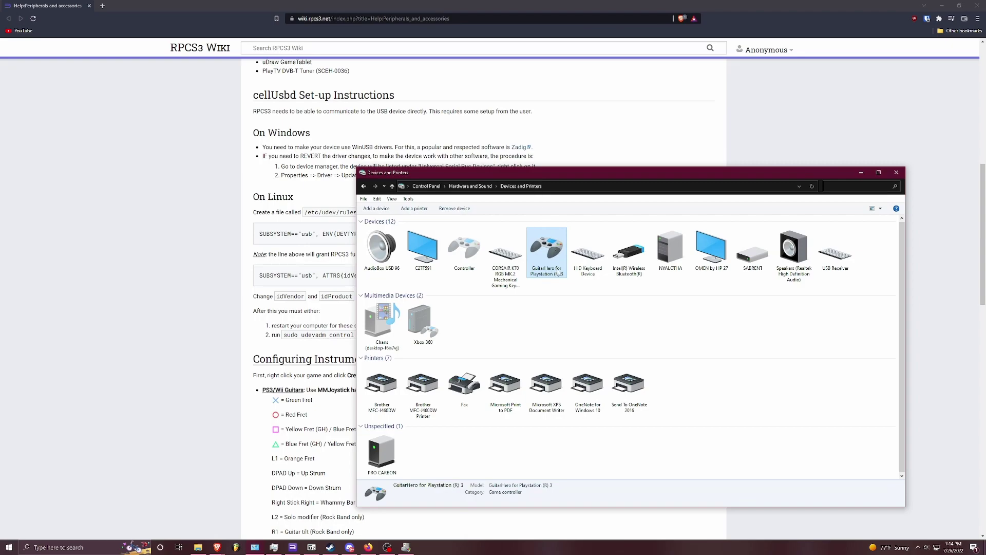
pyautogui.rightClick(546, 260)
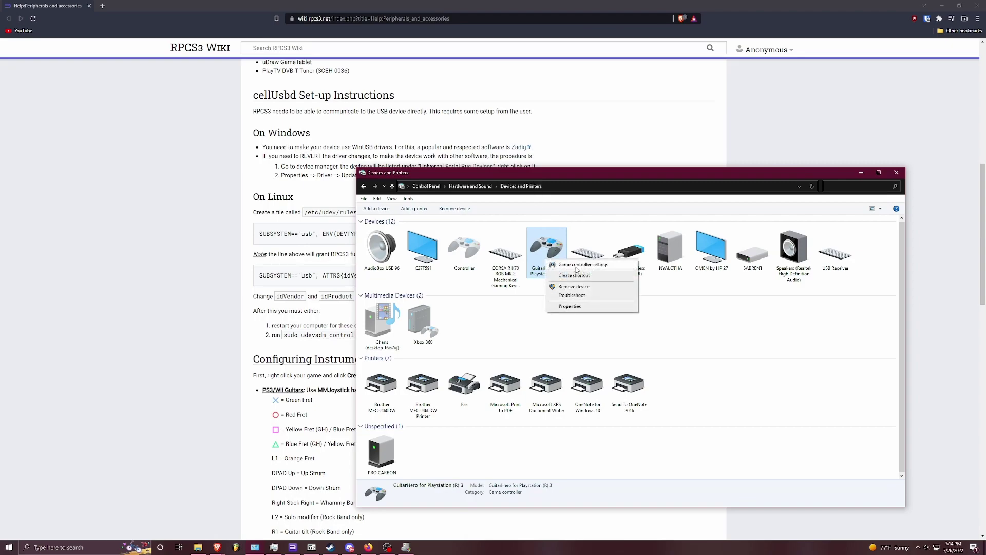
pyautogui.click(581, 265)
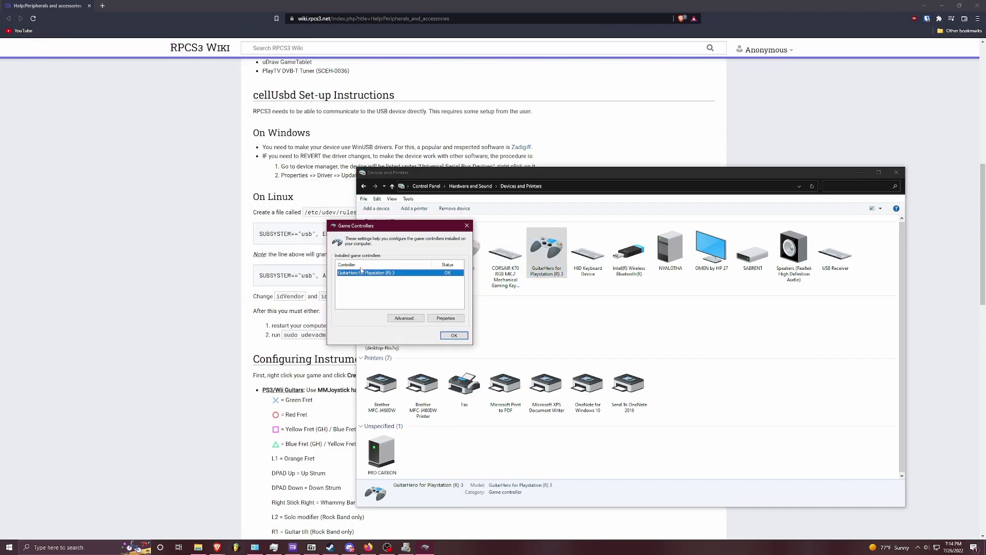
pyautogui.click(467, 226)
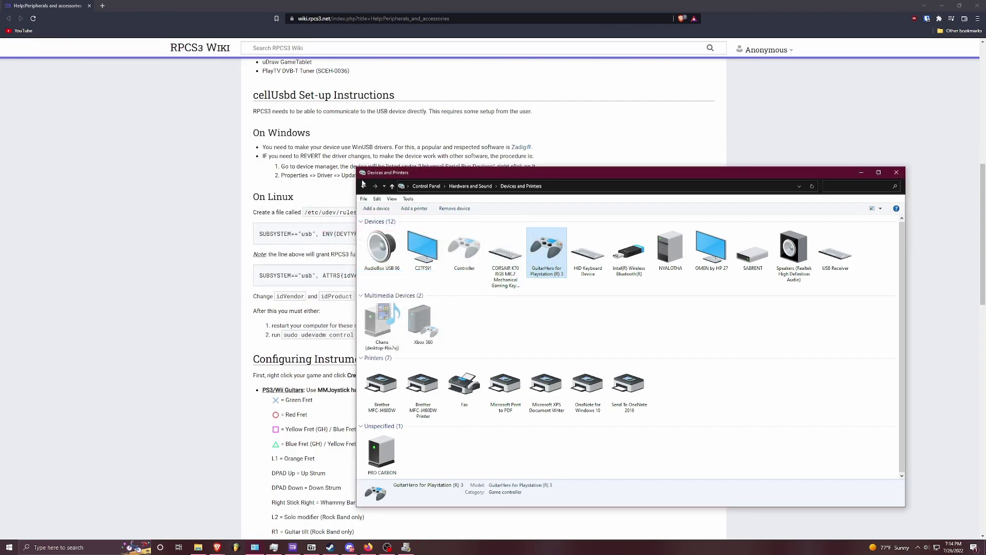
pyautogui.click(102, 5)
# Search for 'input detector' in the new browser tab.
pyautogui.write('input')
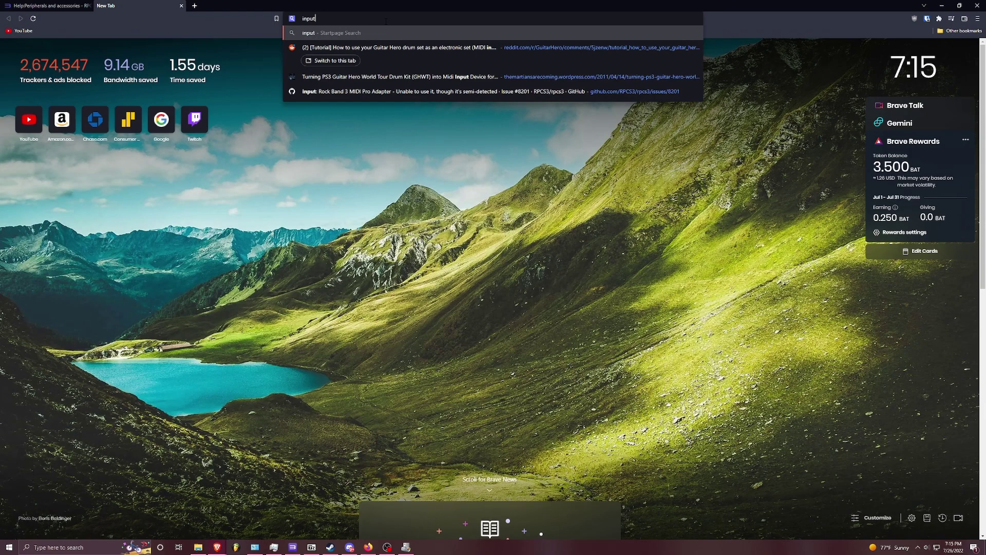
pyautogui.write(' detect')
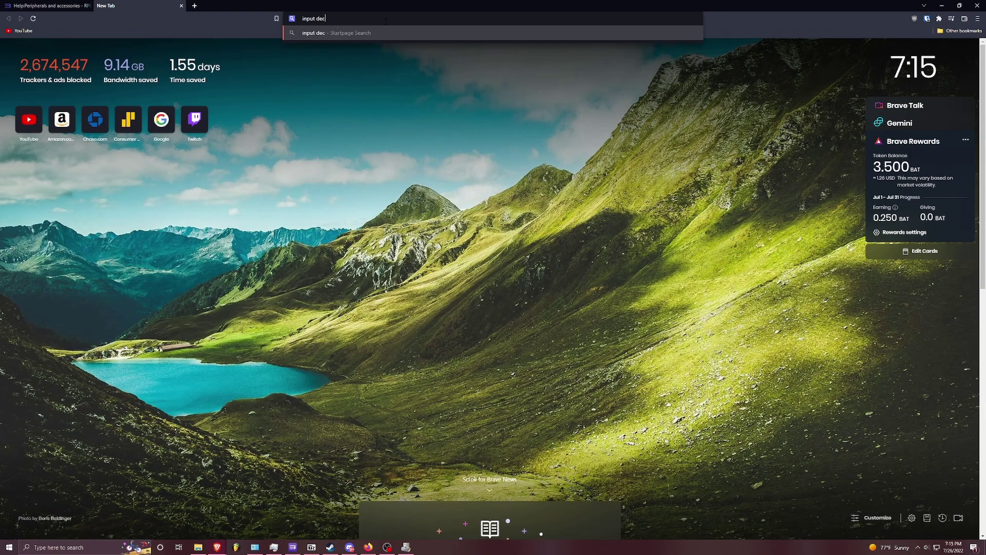
pyautogui.write('or')
pyautogui.press('BackSpace')
pyautogui.press('BackSpace')
pyautogui.write('or')
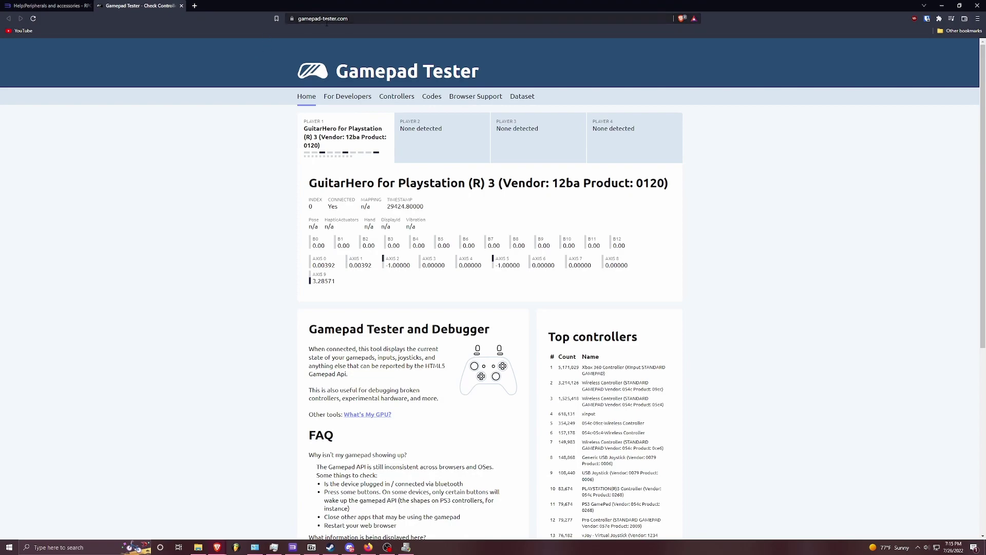
# Scroll the RPCS3 wiki to the drum remapping instructions under Configuring Instruments.
pyautogui.click(49, 6)
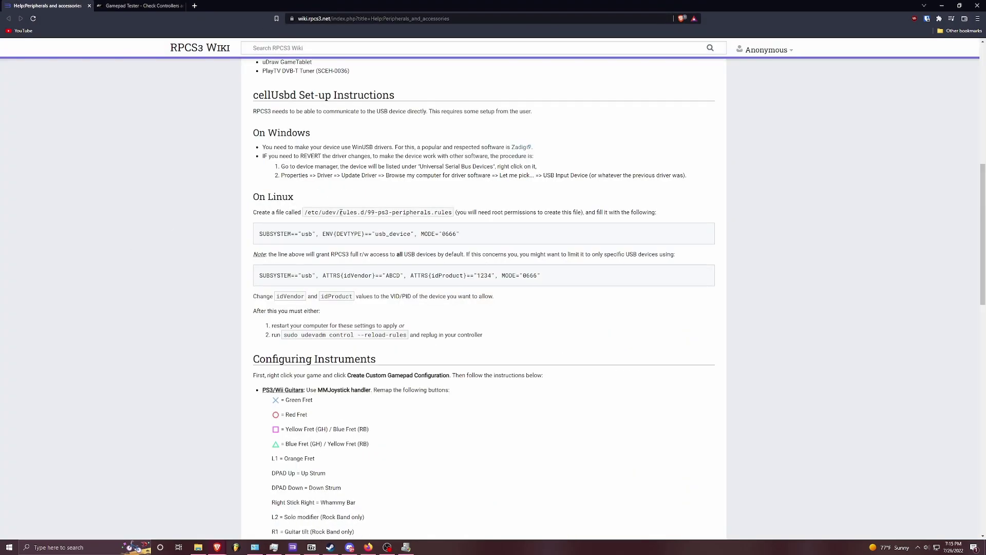
pyautogui.scroll(-6, 340, 212)
pyautogui.scroll(1, 283, 211)
pyautogui.moveTo(263, 121); pyautogui.dragTo(335, 395)
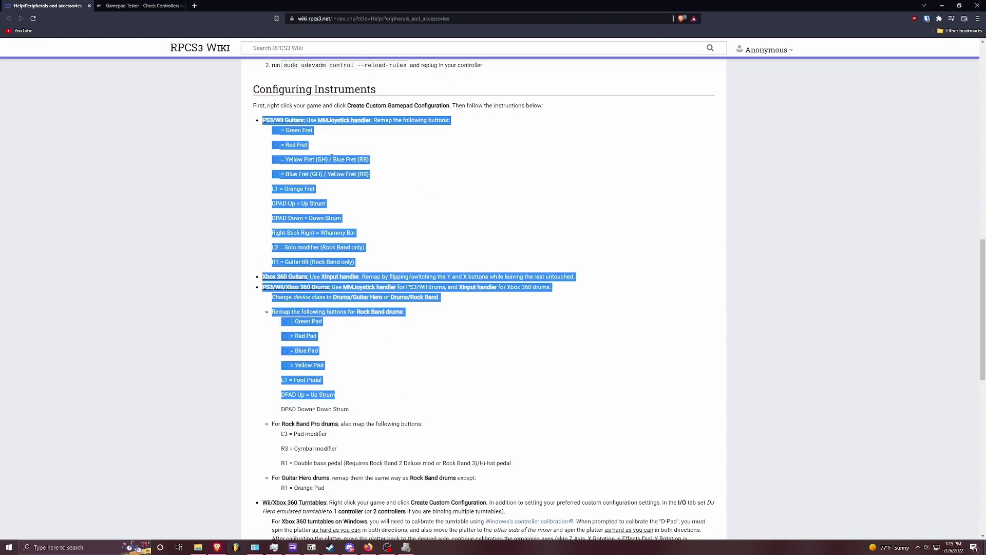
pyautogui.click(332, 156)
pyautogui.scroll(-1, 341, 321)
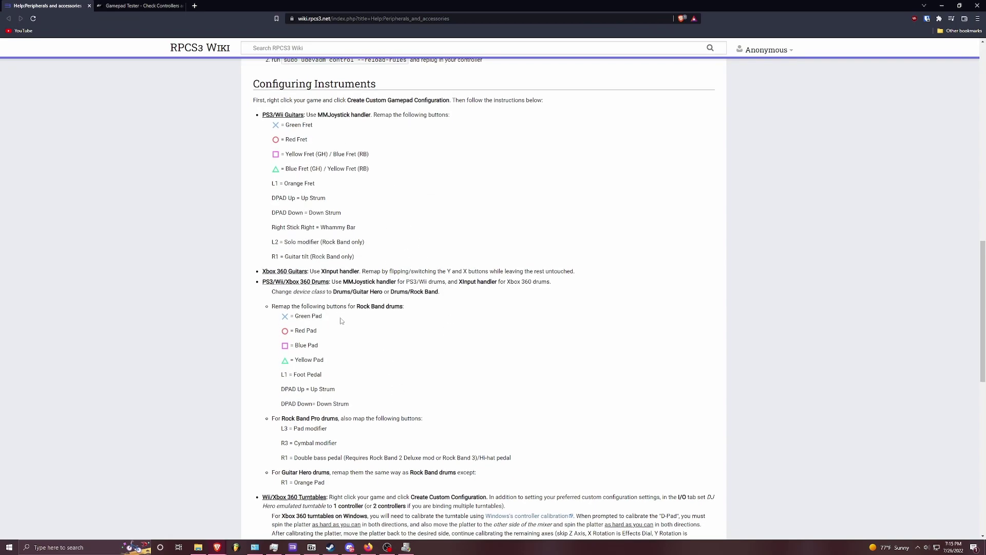
pyautogui.scroll(-2, 341, 321)
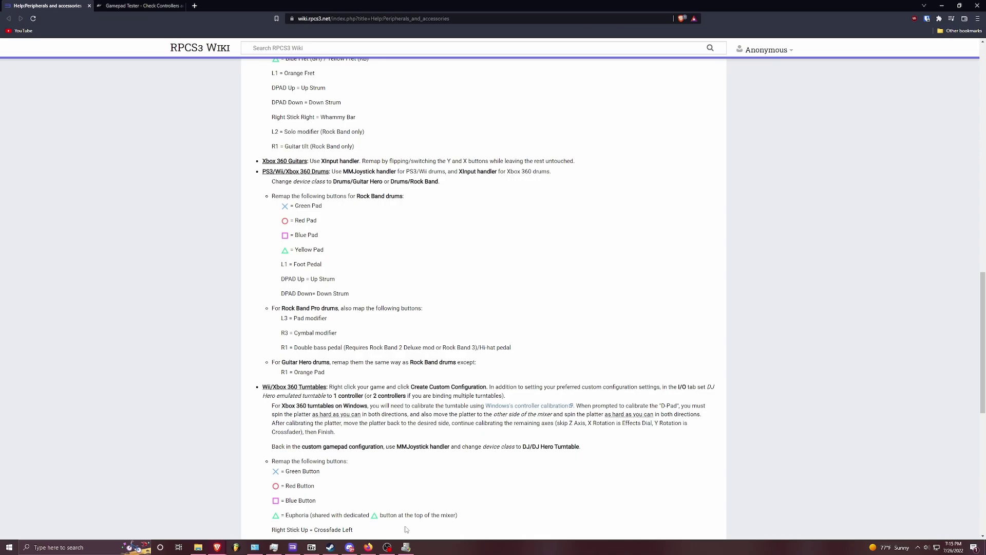
# Bring the RPCS3 game list over the wiki and open Guitar Hero Metallica's options.
pyautogui.click(300, 548)
pyautogui.moveTo(236, 146); pyautogui.dragTo(418, 129)
pyautogui.rightClick(354, 194)
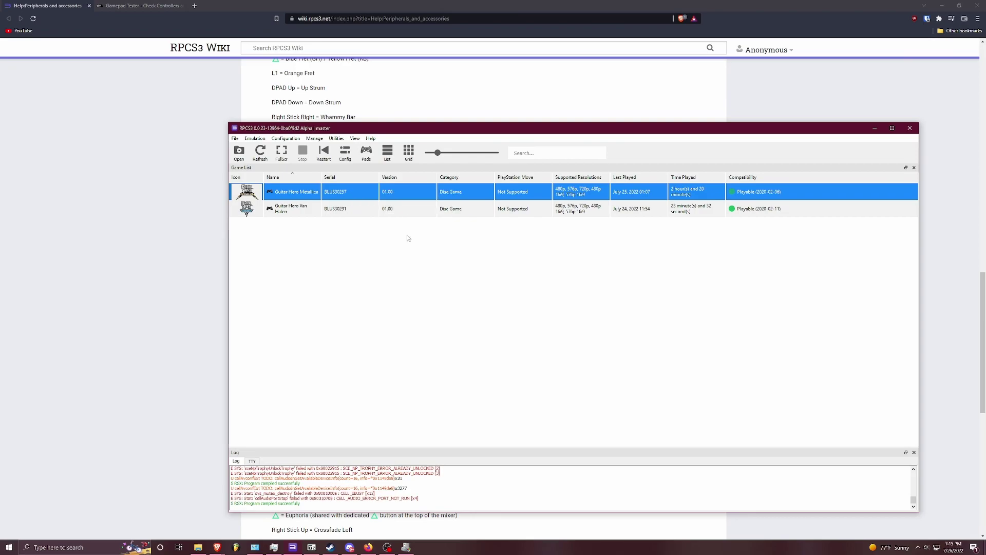
# Verify Guitar Hero Metallica's custom pad uses the MMJoystick handler with Joystick #1.
pyautogui.click(405, 235)
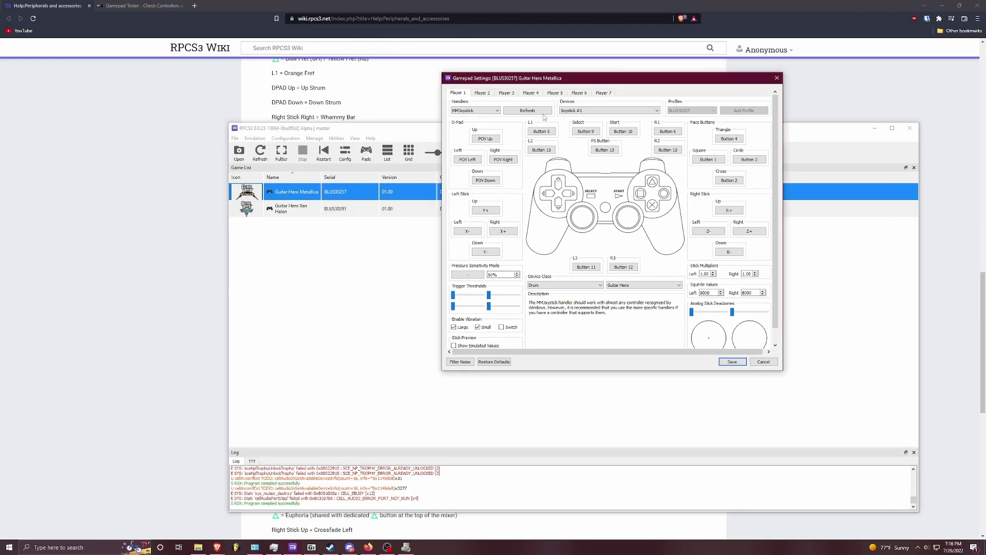
pyautogui.moveTo(562, 79); pyautogui.dragTo(543, 136)
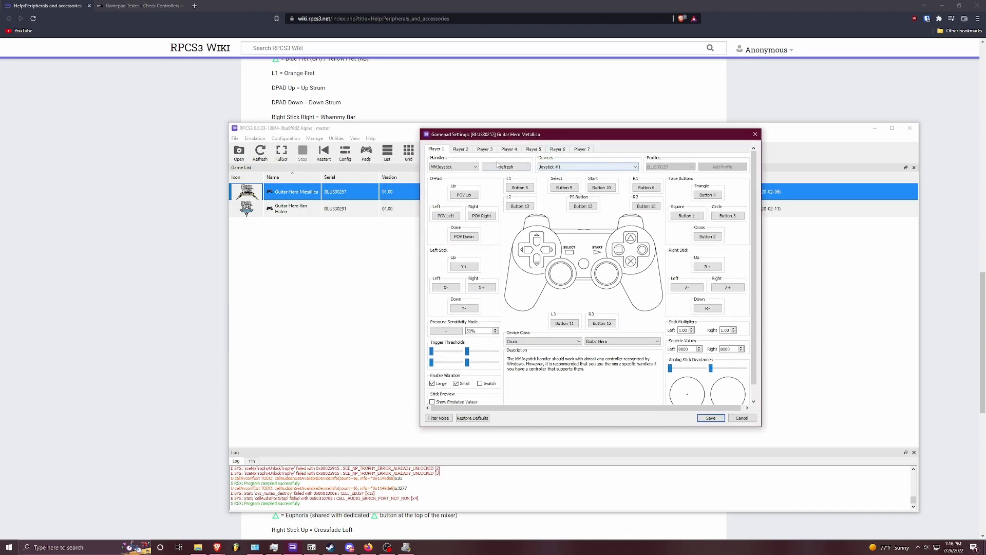
pyautogui.click(454, 169)
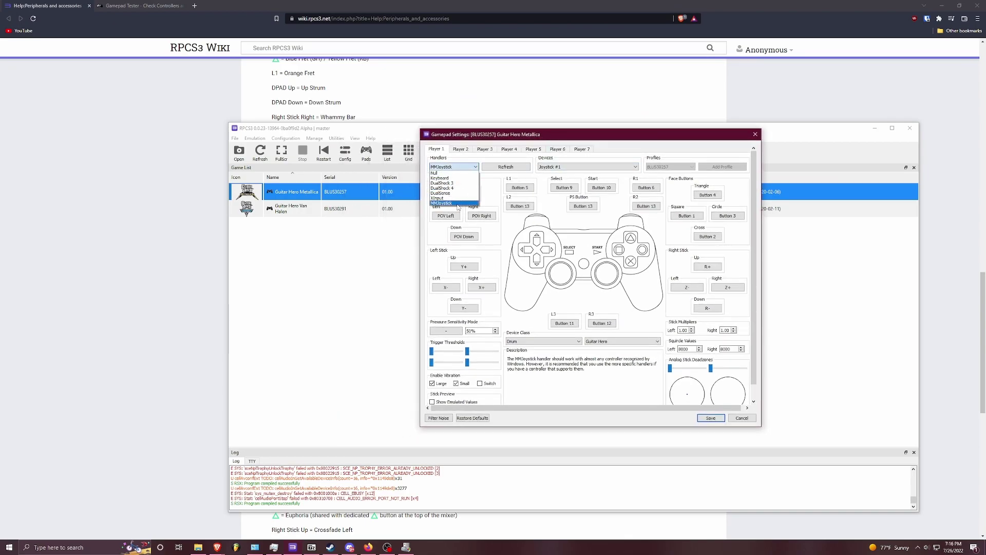
pyautogui.click(466, 170)
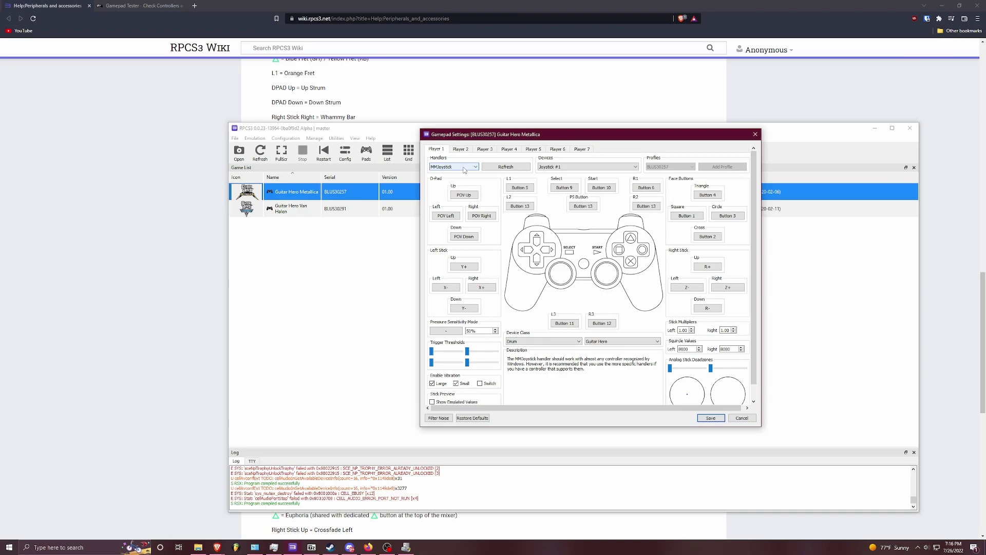
pyautogui.click(554, 167)
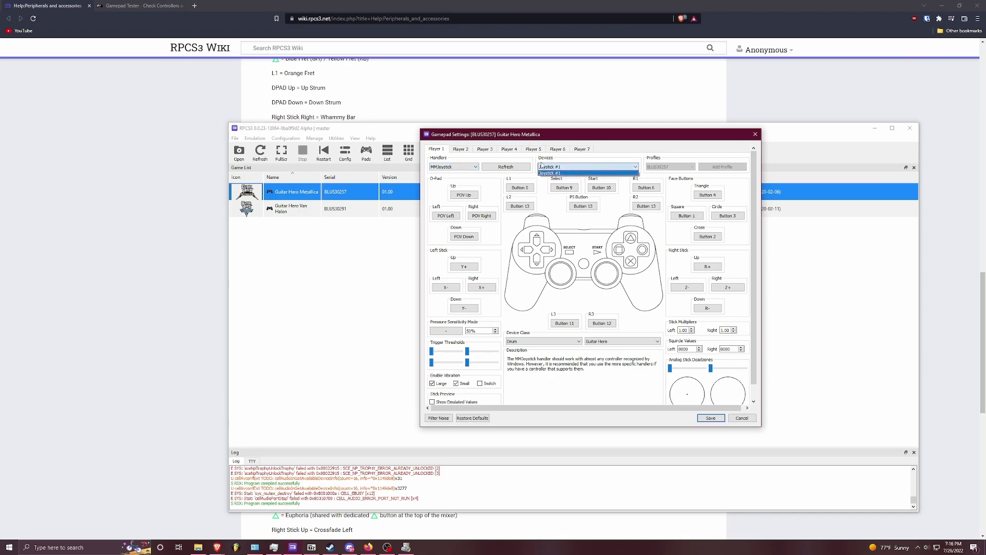
pyautogui.click(560, 169)
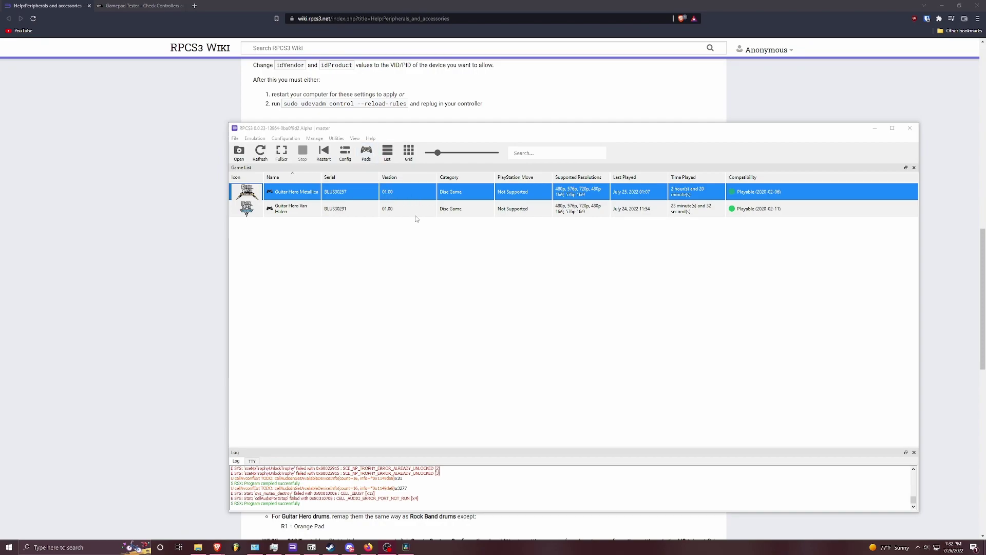
# Revisit Guitar Hero Metallica's custom gamepad configuration, then switch to the blank Notepad document.
pyautogui.rightClick(413, 193)
pyautogui.click(442, 234)
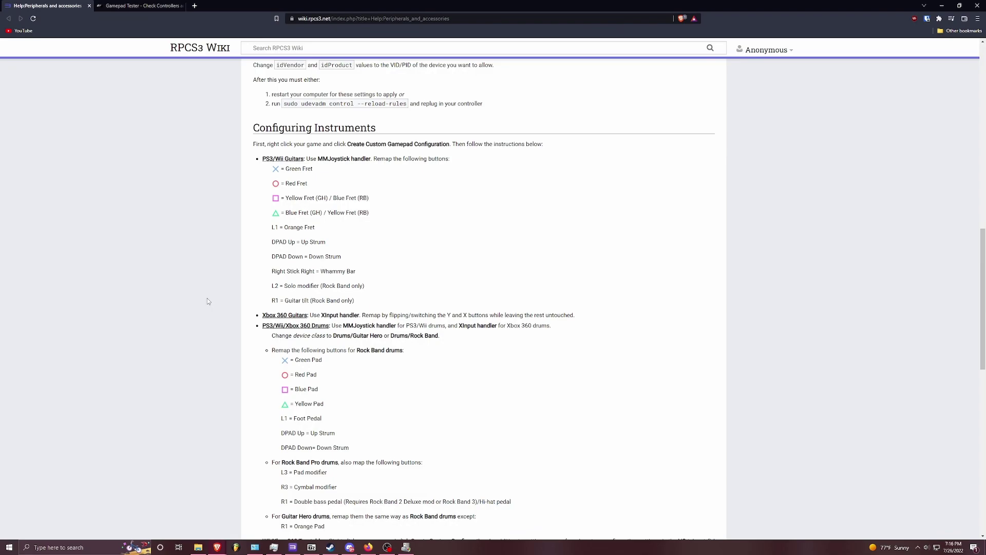
pyautogui.click(387, 547)
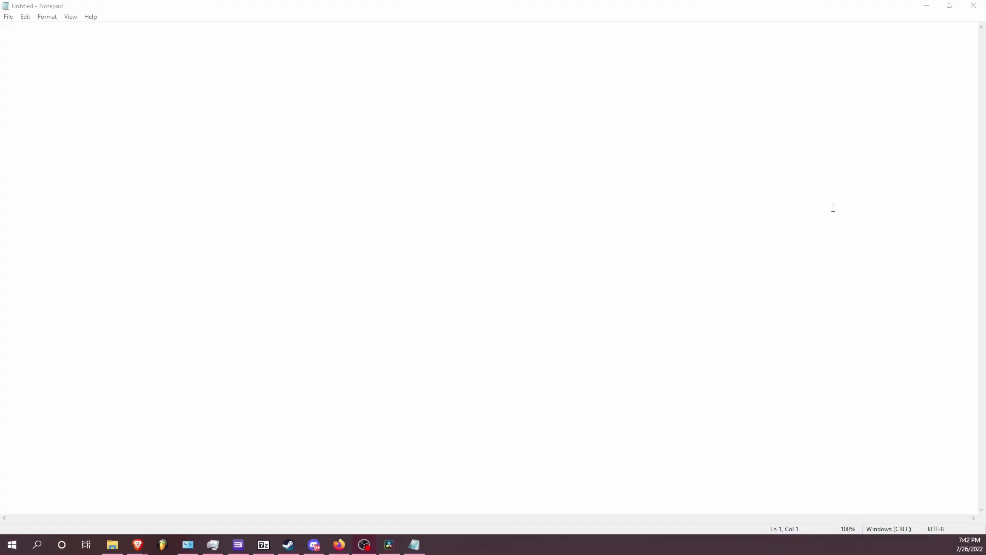
# Write step '1) Change the driver to xbox wireless controller' and step 2 about deleting it via device manager.
pyautogui.click(447, 114)
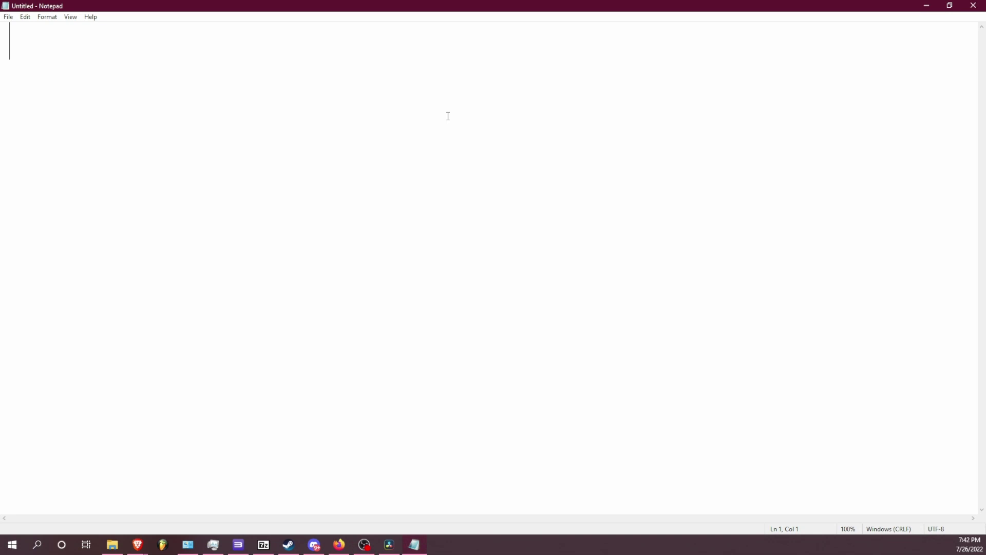
pyautogui.write('1) ')
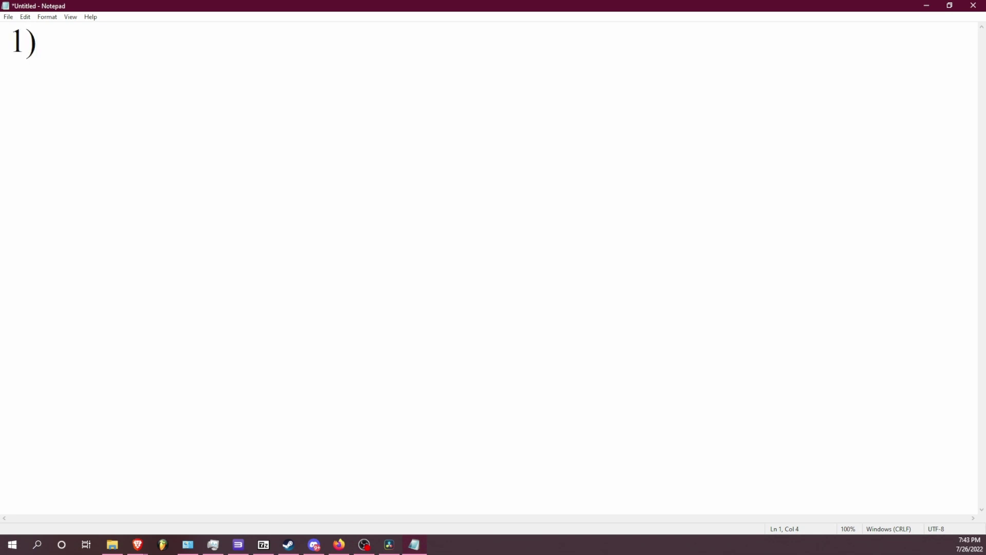
pyautogui.write('Change the d')
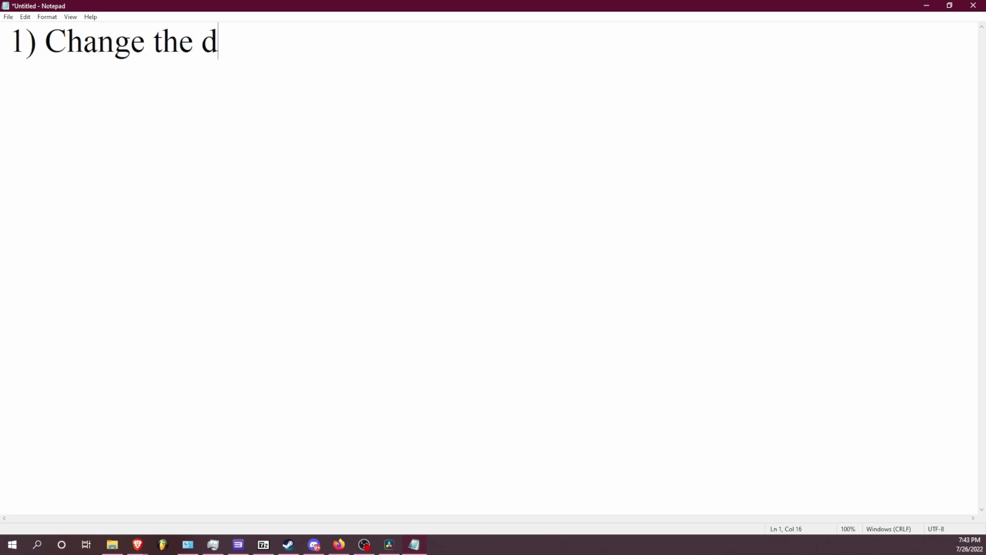
pyautogui.write('river to ')
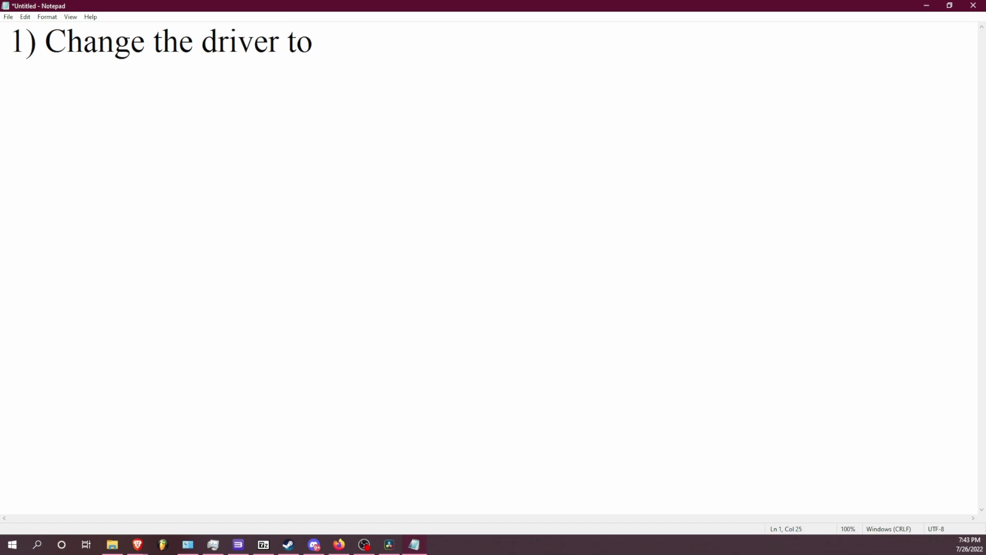
pyautogui.write('xbox wireless controller')
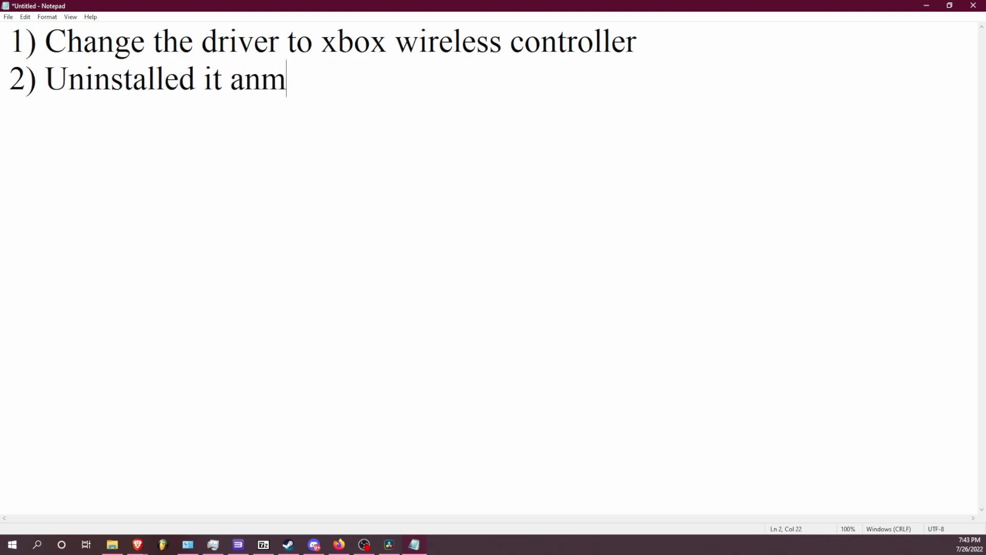
pyautogui.press('BackSpace')
pyautogui.write('d delete')
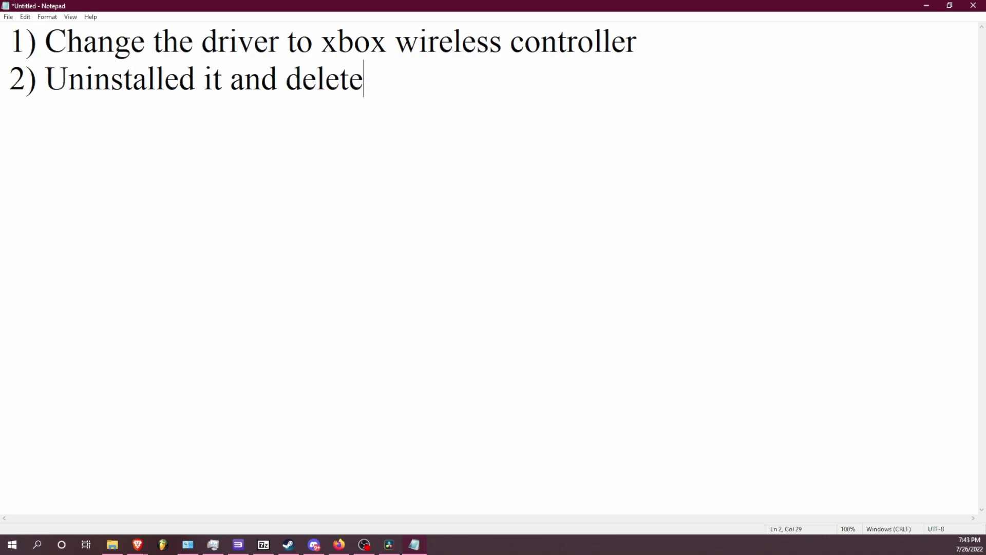
pyautogui.write('d the driver as well v')
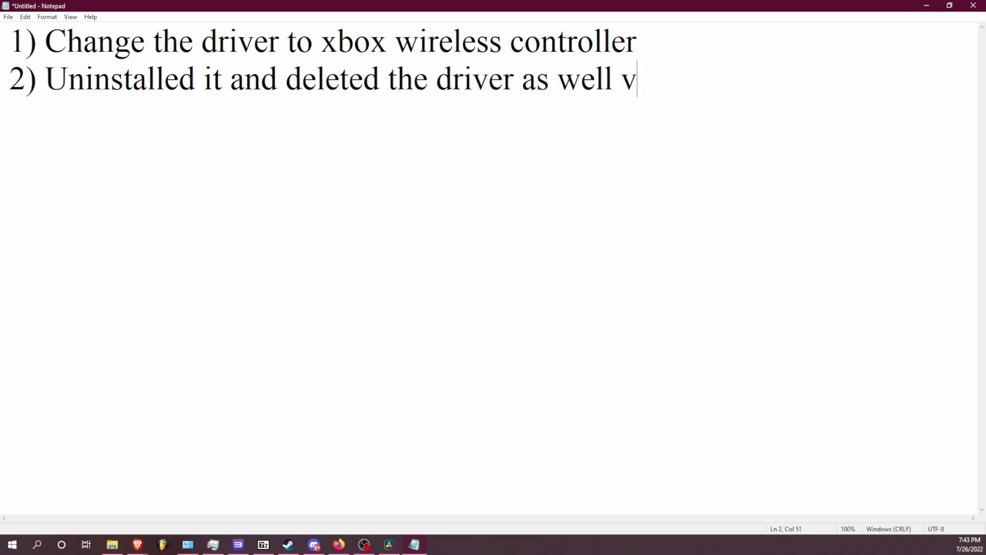
pyautogui.write('ia device m')
pyautogui.press('BackSpace')
pyautogui.write('m')
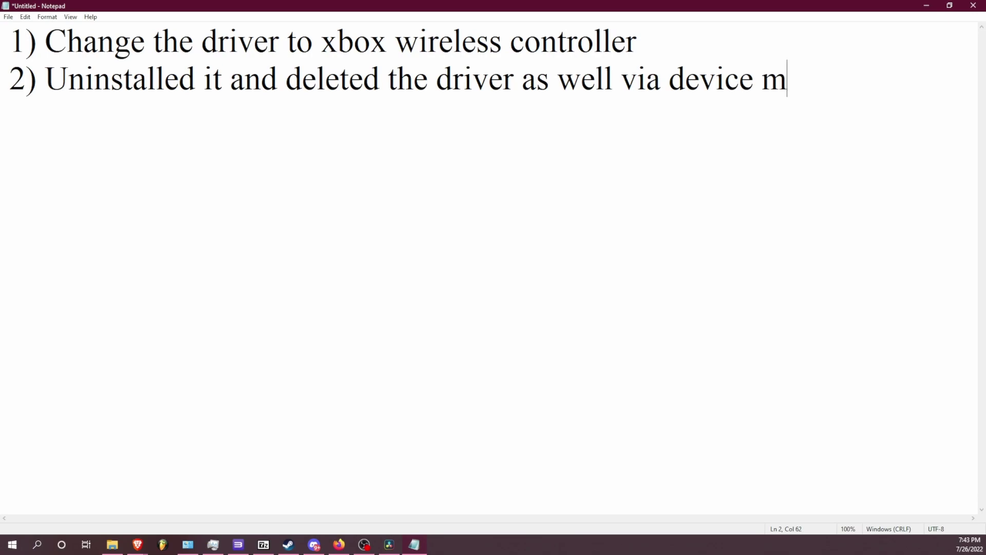
pyautogui.write('anager')
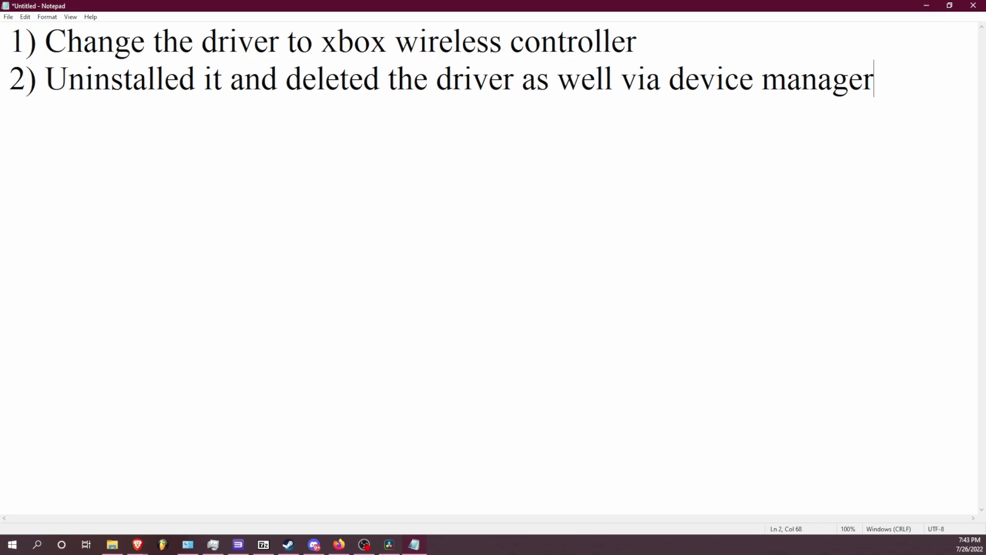
# Add '3) restart' and a draft line '4) usb input device -'.
pyautogui.press('Return')
pyautogui.write('3) restart')
pyautogui.press('Return')
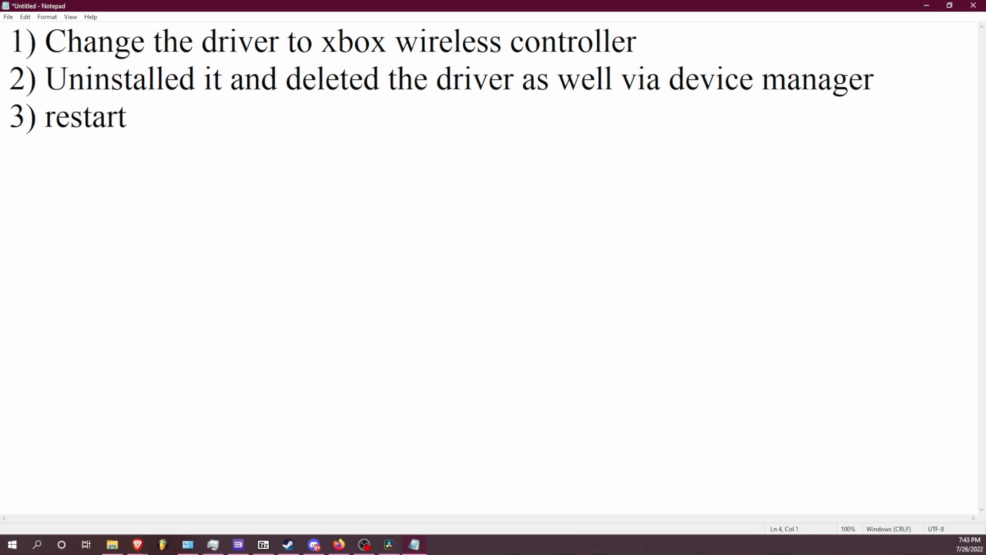
pyautogui.write('4) usb input device -')
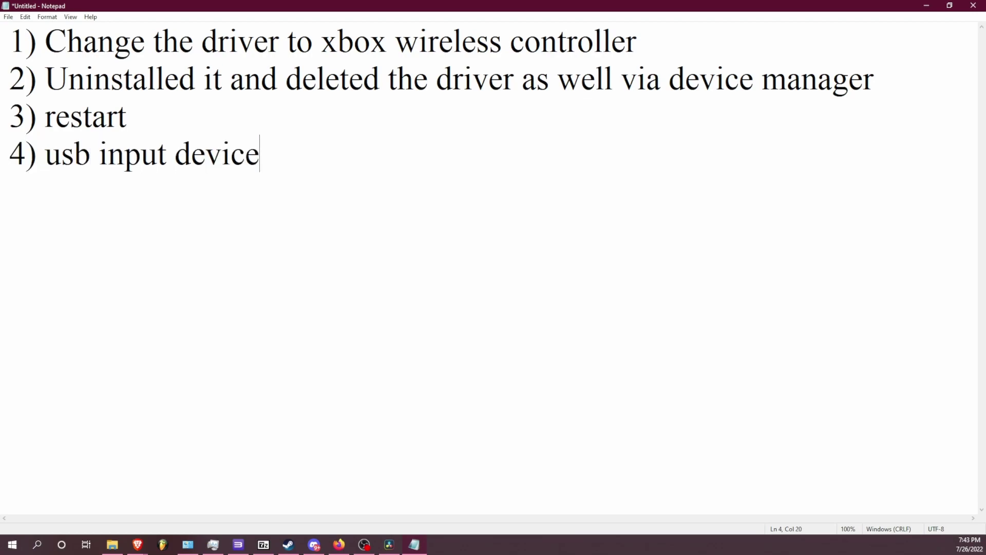
# Make step 4 'zadig install', then add step 5 about reverting the install and '6) it finally worked'.
pyautogui.press('BackSpace')
pyautogui.press('BackSpace')
pyautogui.press('BackSpace')
pyautogui.press('BackSpace')
pyautogui.press('BackSpace')
pyautogui.press('BackSpace')
pyautogui.press('BackSpace')
pyautogui.press('BackSpace')
pyautogui.press('BackSpace')
pyautogui.press('BackSpace')
pyautogui.press('BackSpace')
pyautogui.press('BackSpace')
pyautogui.press('BackSpace')
pyautogui.press('BackSpace')
pyautogui.press('BackSpace')
pyautogui.press('BackSpace')
pyautogui.press('BackSpace')
pyautogui.press('BackSpace')
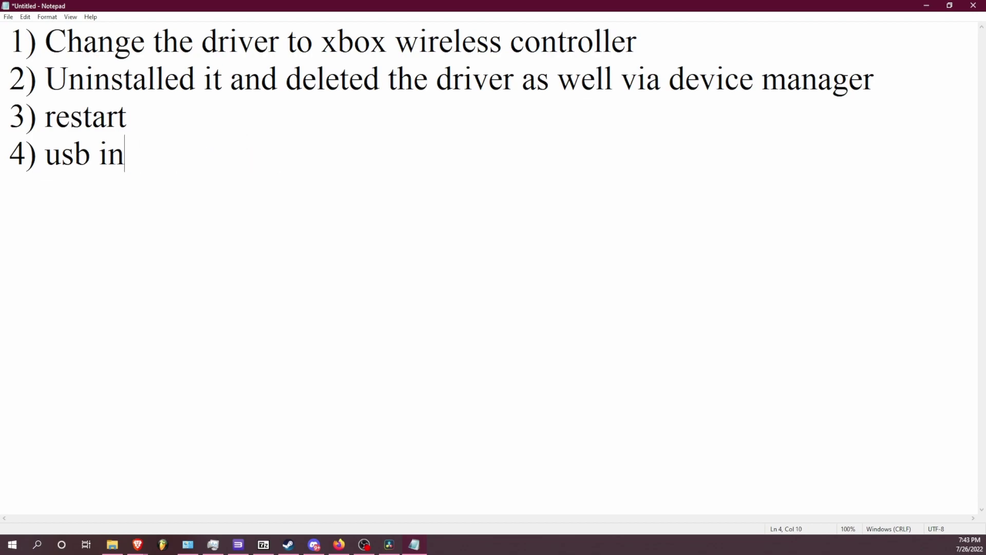
pyautogui.write('zad')
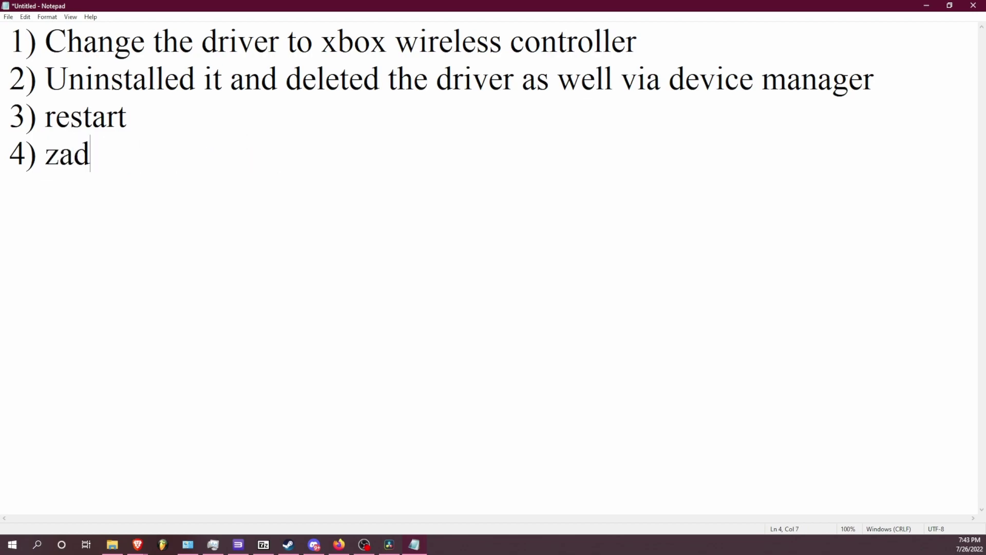
pyautogui.write('ig install')
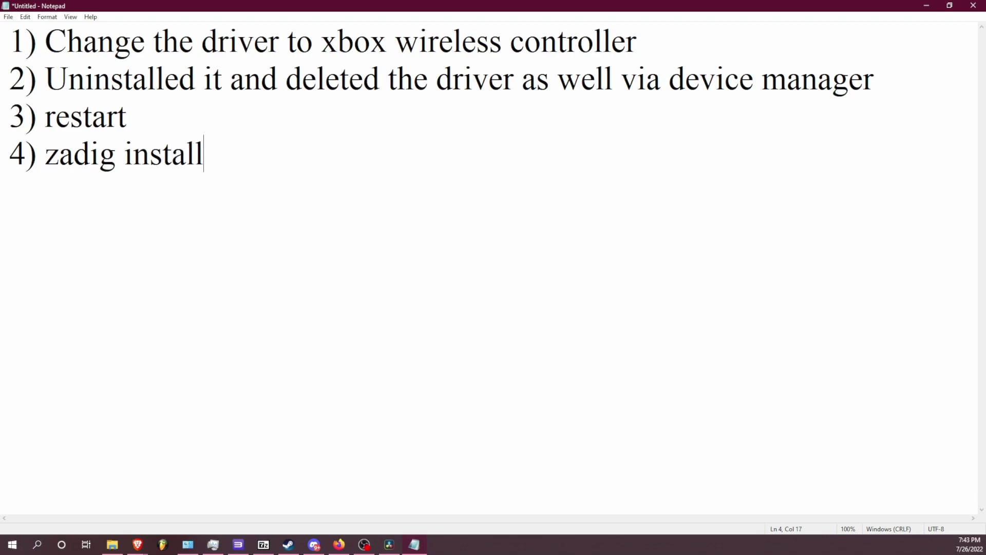
pyautogui.press('Return')
pyautogui.write('5) rev')
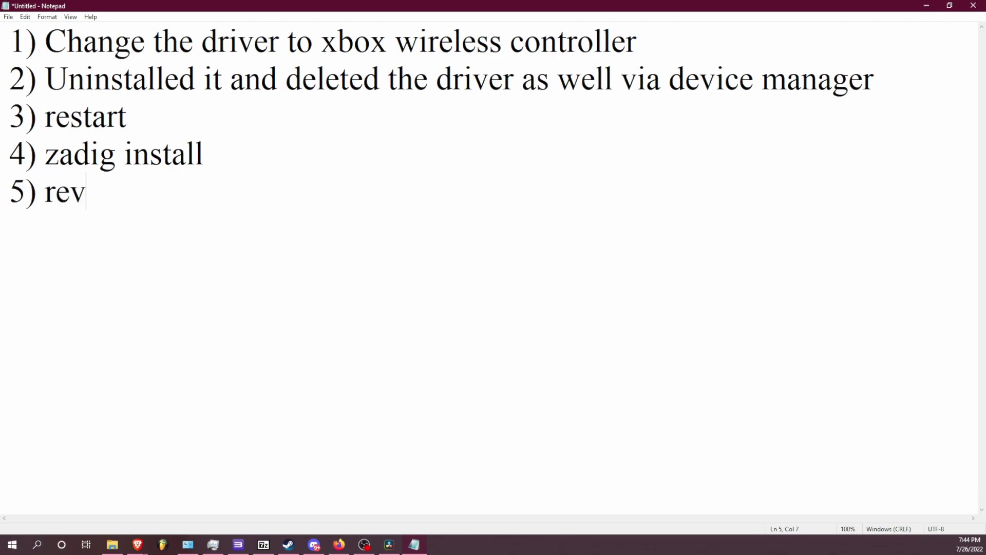
pyautogui.write('erted the install')
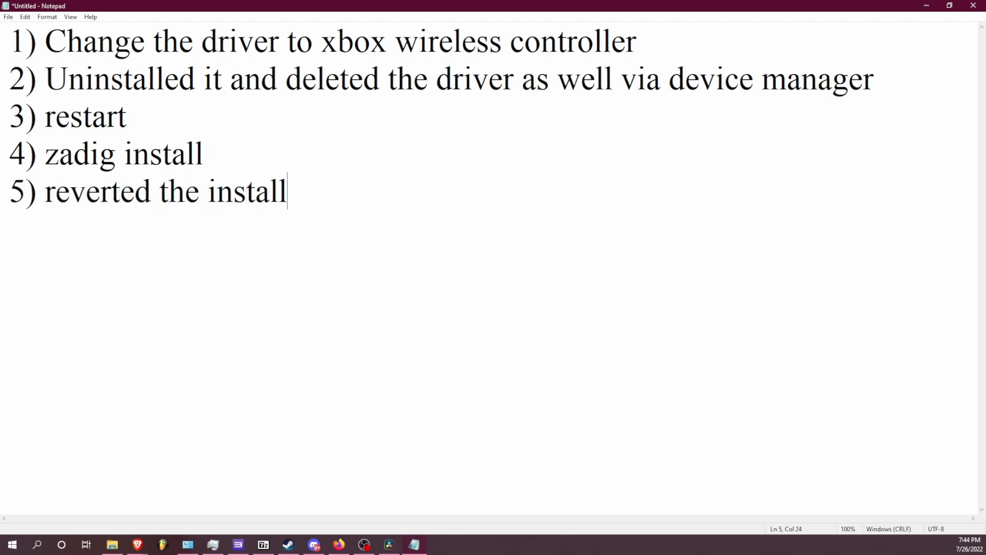
pyautogui.write(' via control pane')
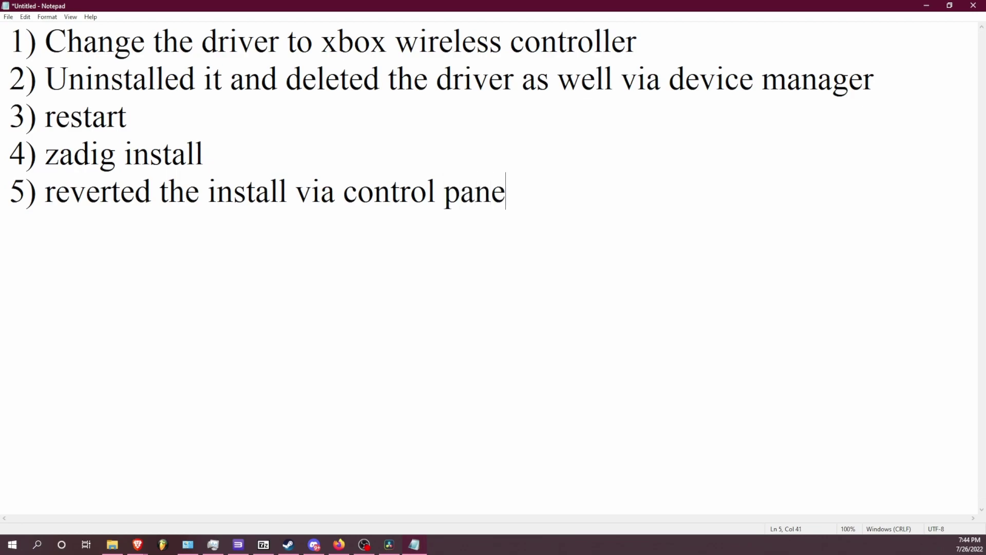
pyautogui.write('l driver stuff')
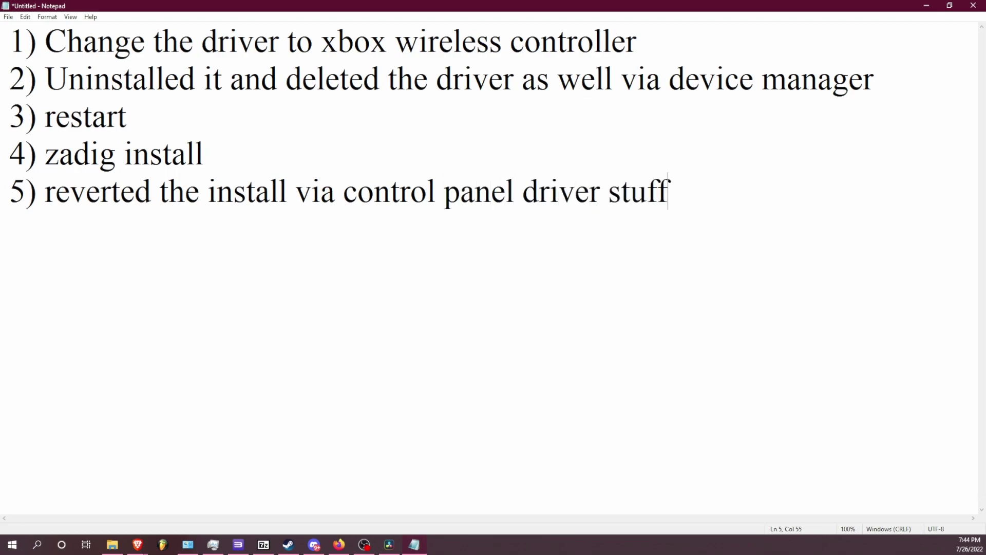
pyautogui.press('Return')
pyautogui.write('6) it finally worked')
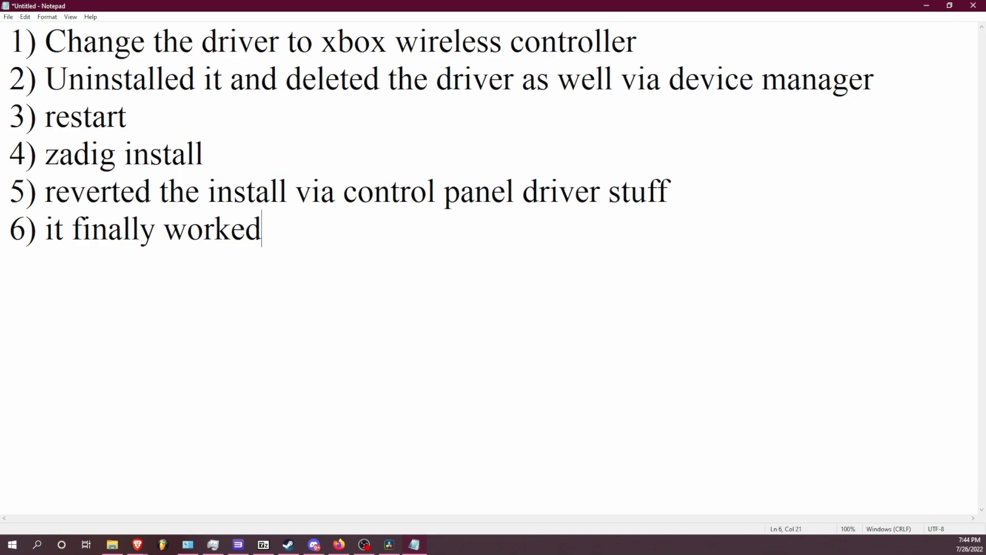